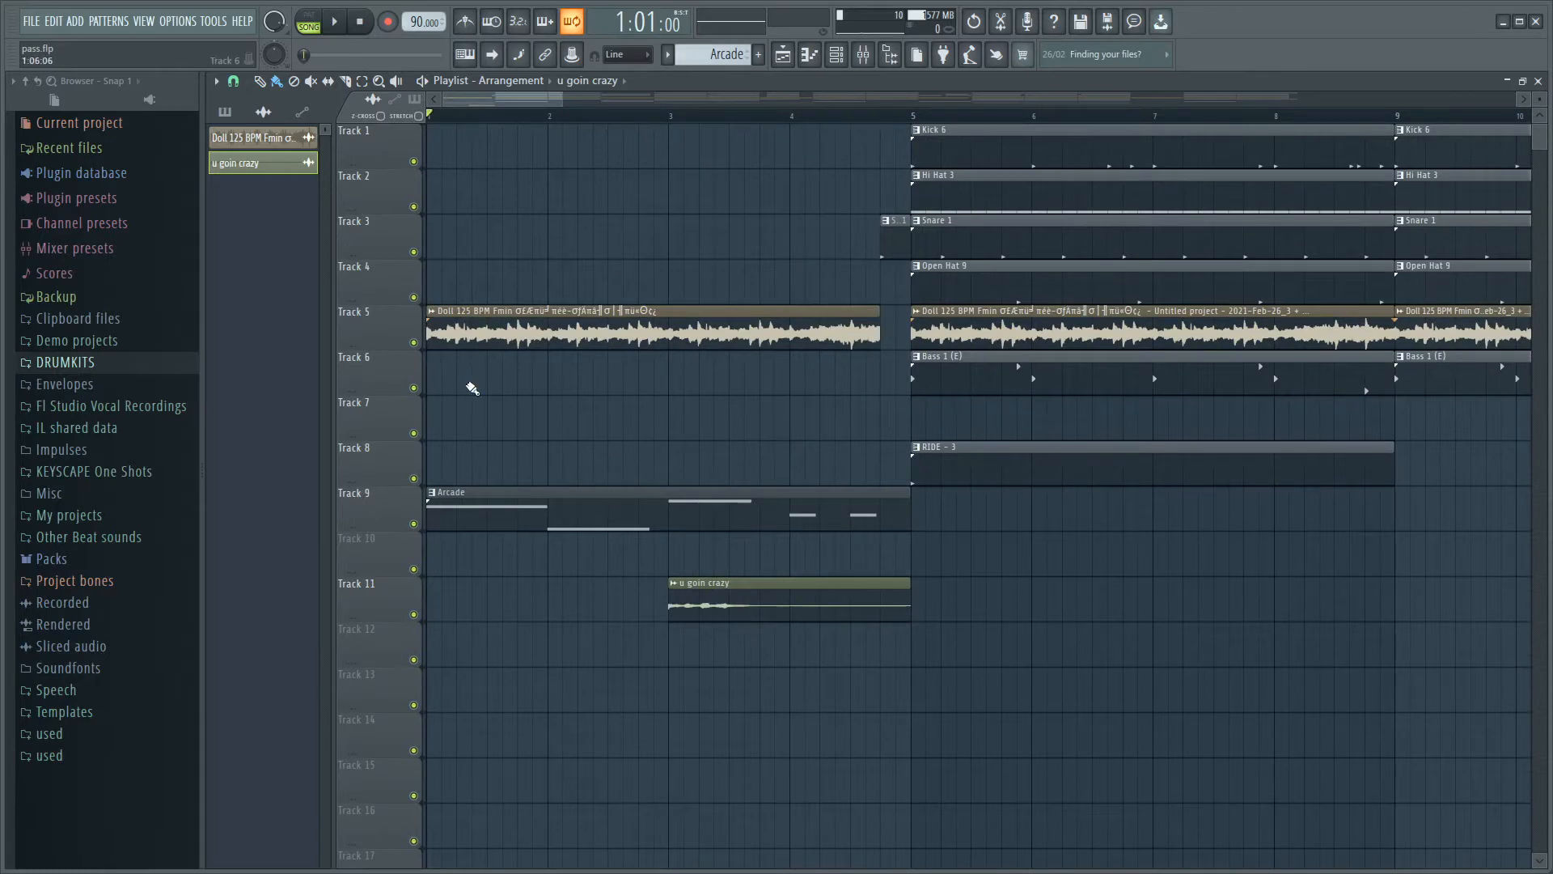
# Copy the opening Doll sample clip from Track 5 to the start of Track 13 and solo Track 13.
pyautogui.moveTo(683, 340); pyautogui.dragTo(426, 707)
pyautogui.scroll(1, 326, 744)
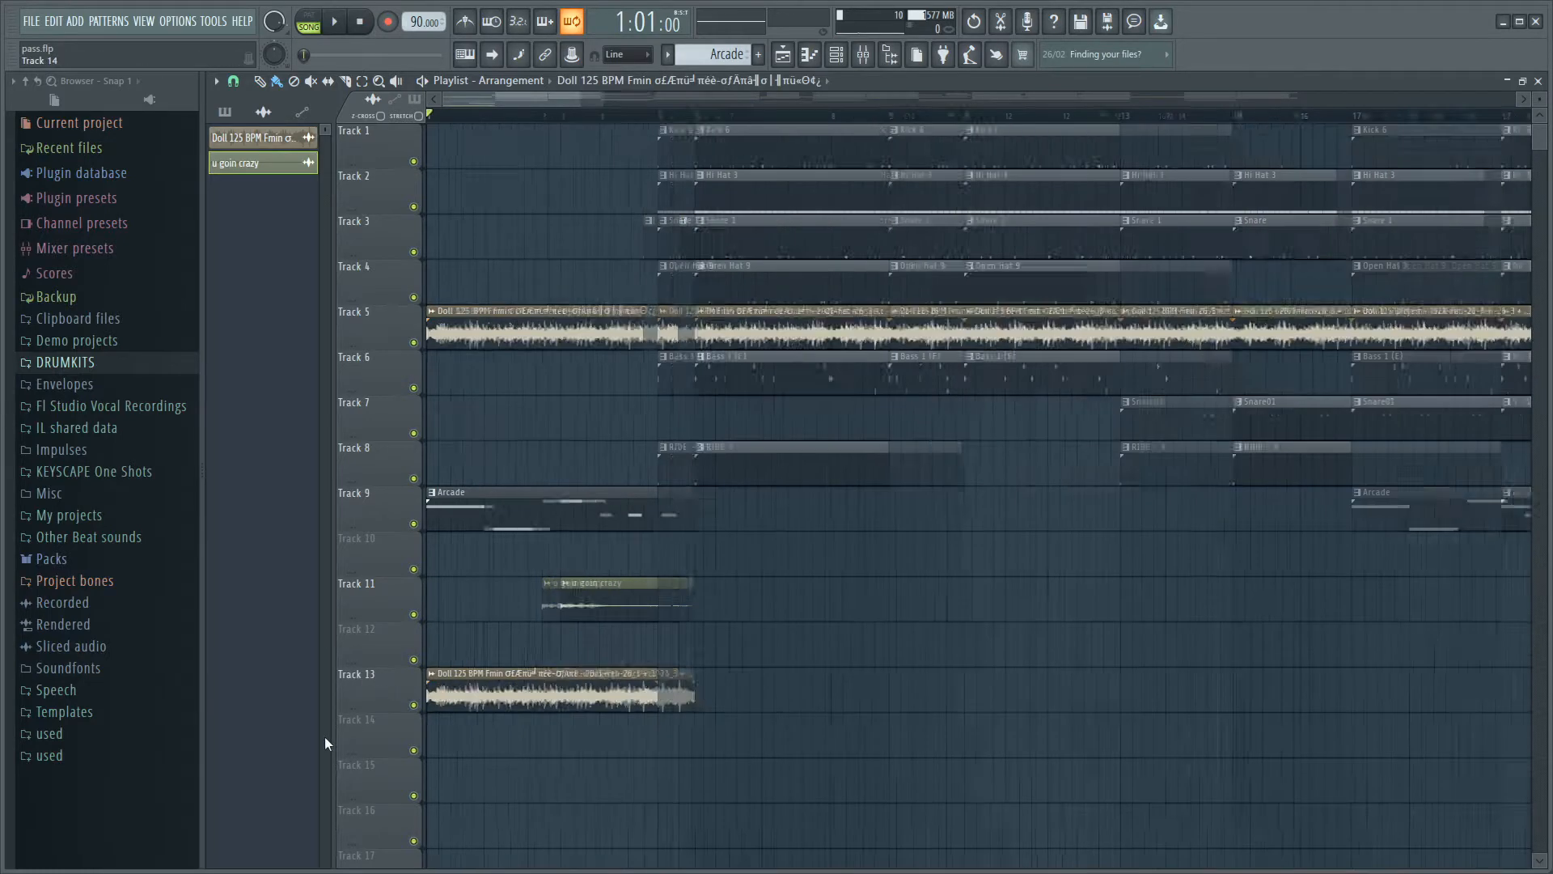
pyautogui.scroll(4, 326, 744)
pyautogui.rightClick(415, 706)
pyautogui.scroll(-3, 627, 652)
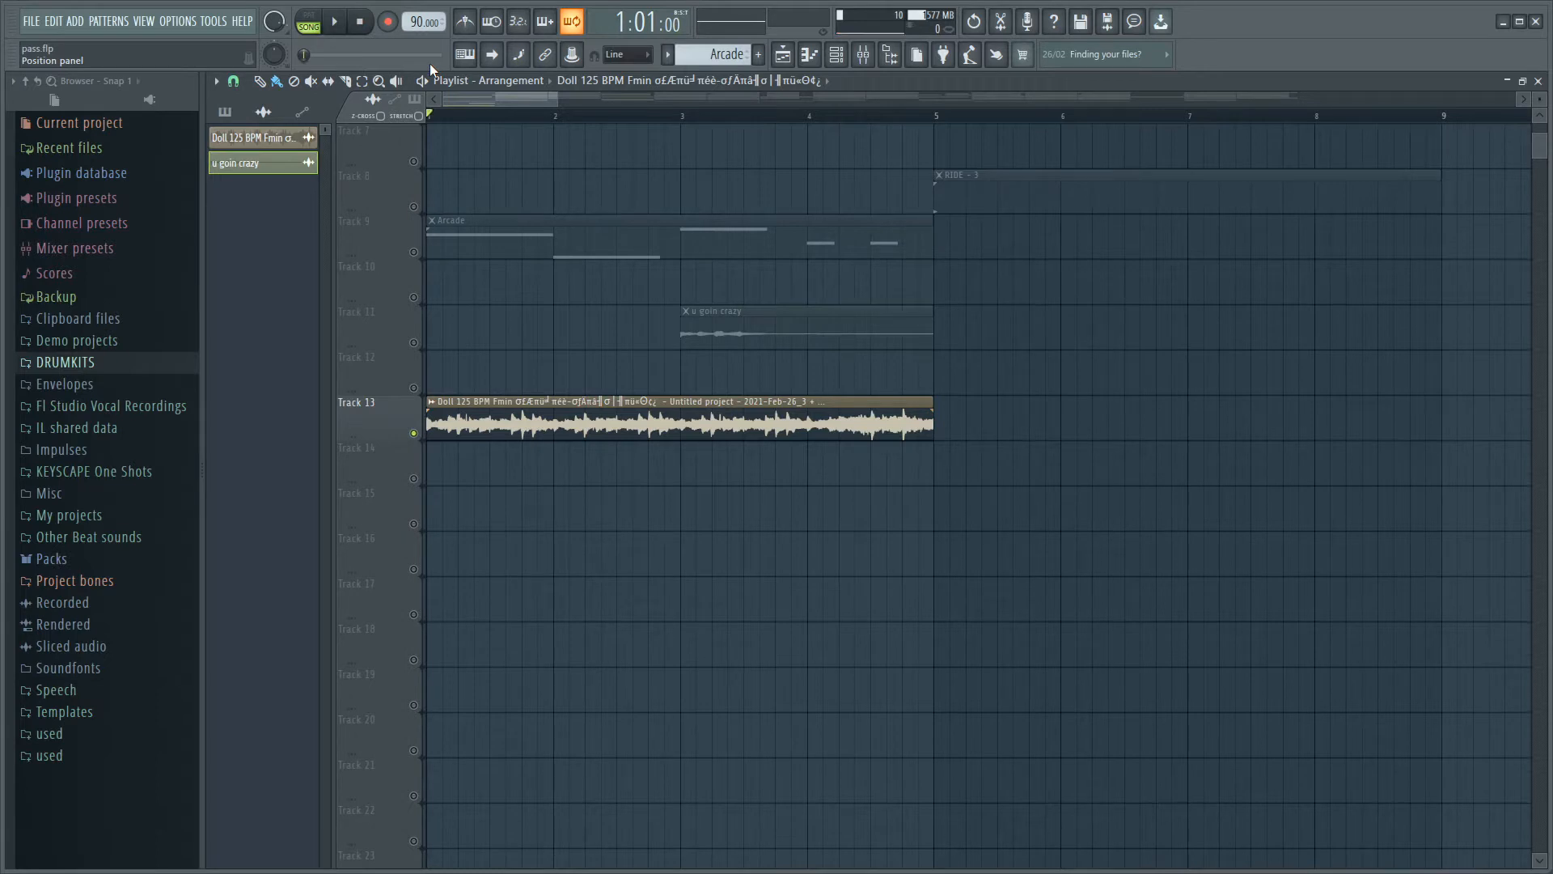
# Inspect the Doll sample's channel settings and the Fruity parametric EQ 2 on mixer Insert 5, and play the sample.
pyautogui.doubleClick(614, 416)
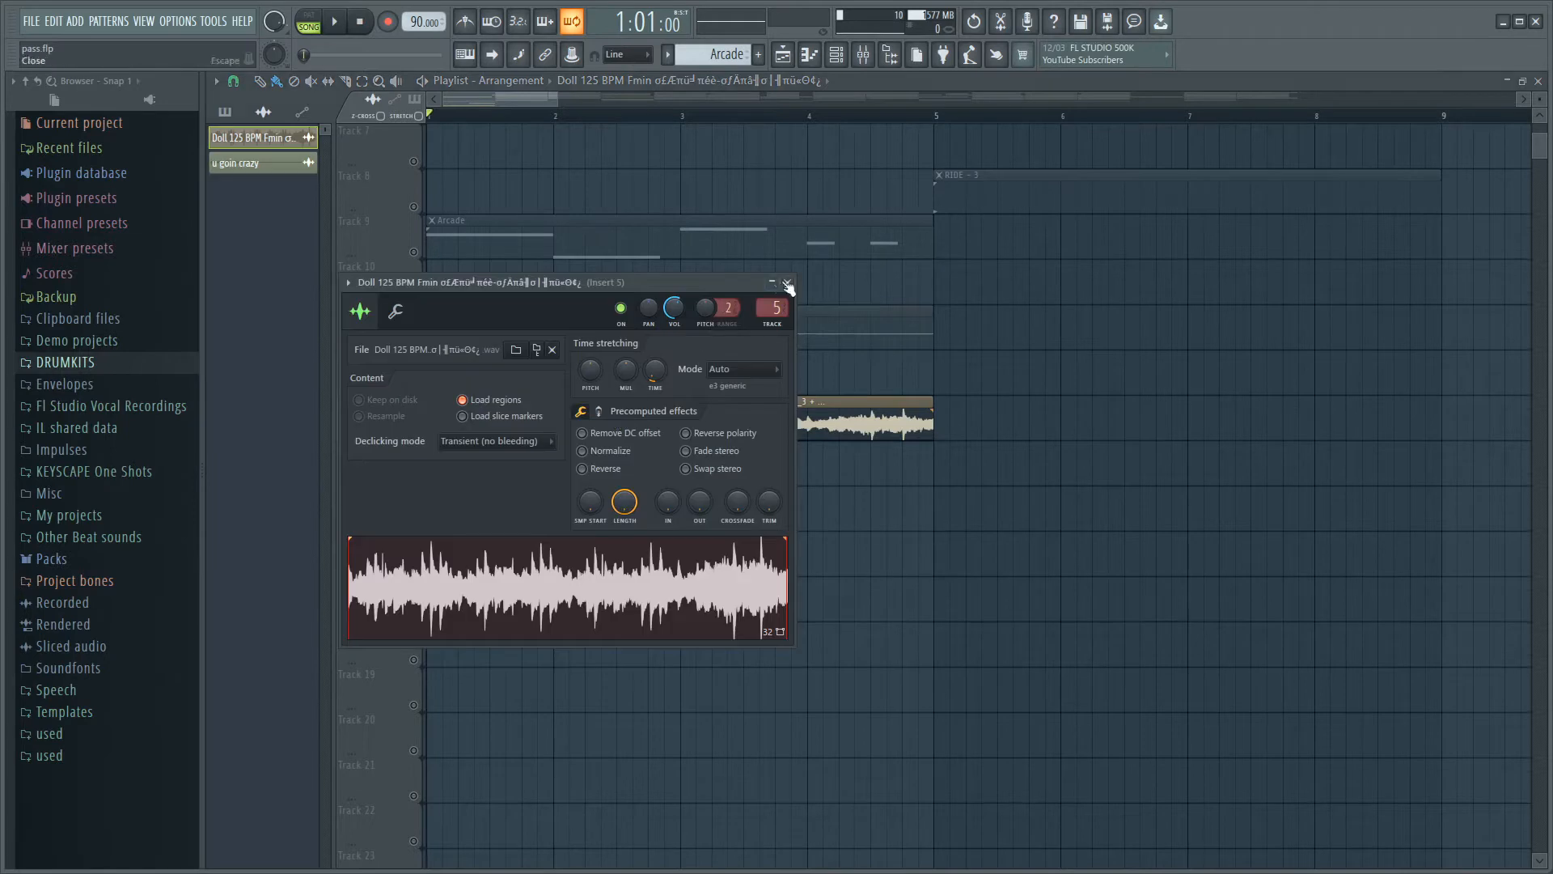
pyautogui.press('F9')
pyautogui.click(1391, 426)
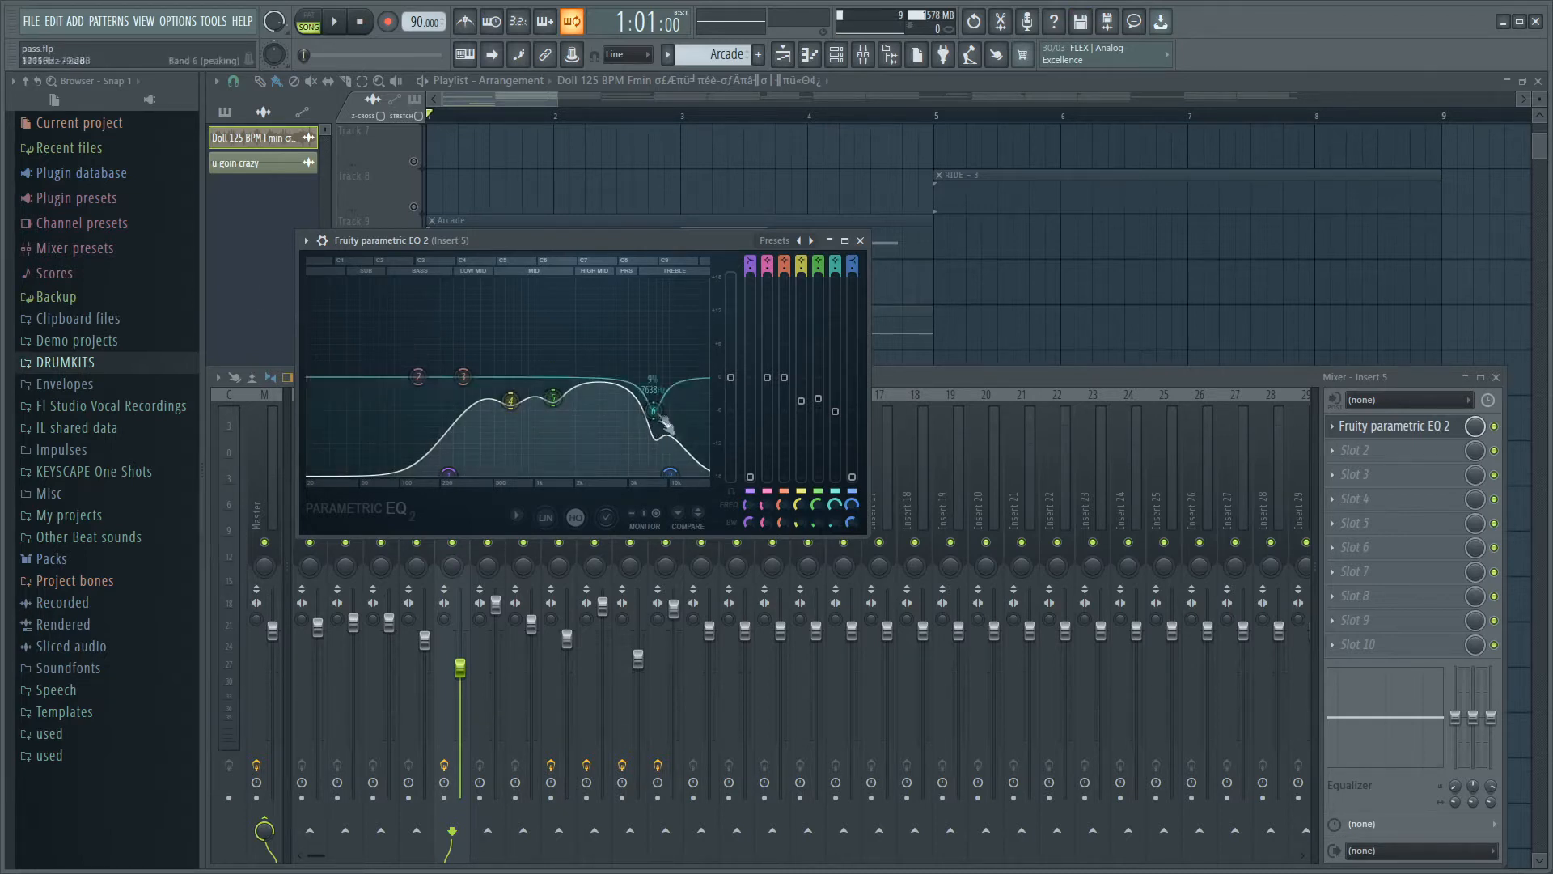
pyautogui.click(265, 301)
pyautogui.scroll(-3, 252, 460)
pyautogui.press('space')
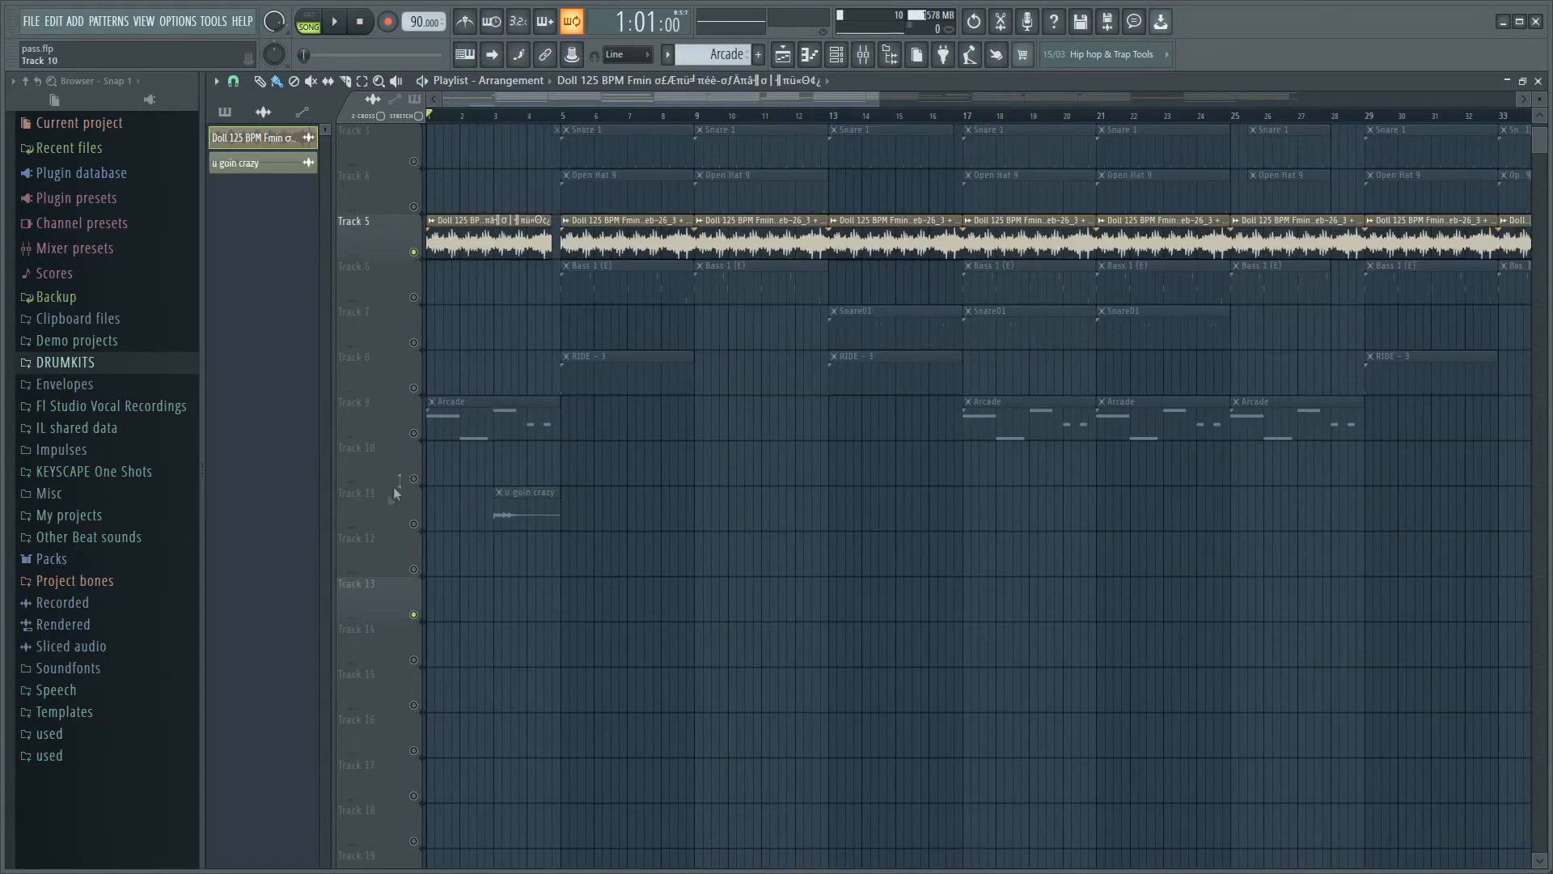
# Unmute the Arcade melody on Track 9 and open the Arcade pattern's notes in the piano roll.
pyautogui.scroll(2, 406, 518)
pyautogui.scroll(-3, 403, 530)
pyautogui.scroll(3, 332, 518)
pyautogui.click(413, 389)
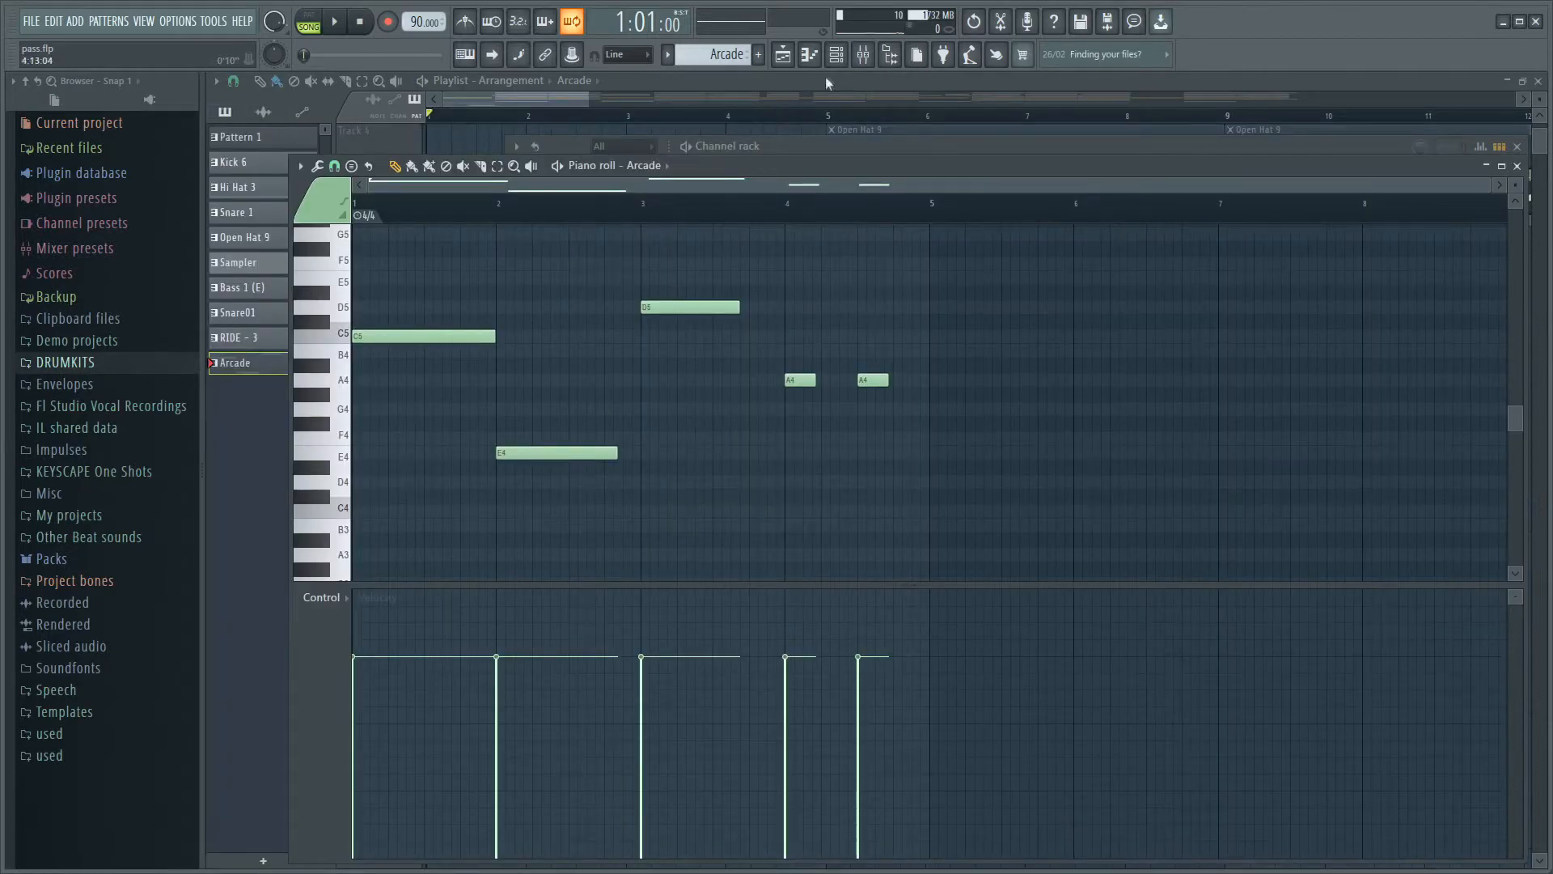
# Display the Arcade effects on mixer Insert 10, opening the first Fruity parametric EQ 2 and Fruity Reeverb 2 side by side.
pyautogui.click(841, 55)
pyautogui.click(864, 57)
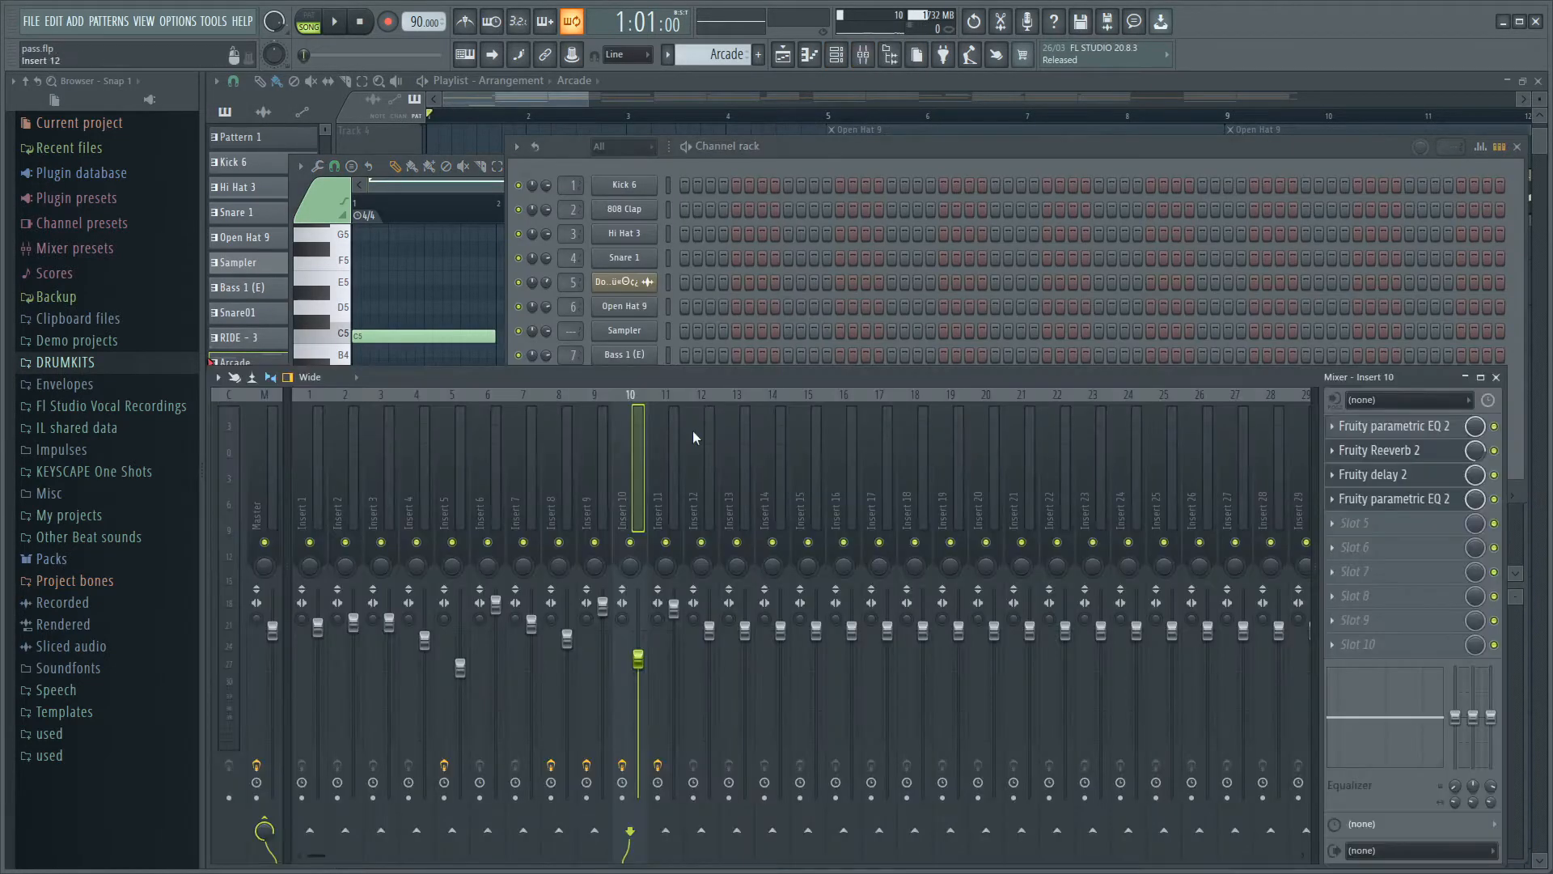
pyautogui.click(838, 57)
pyautogui.click(838, 57)
pyautogui.click(1394, 427)
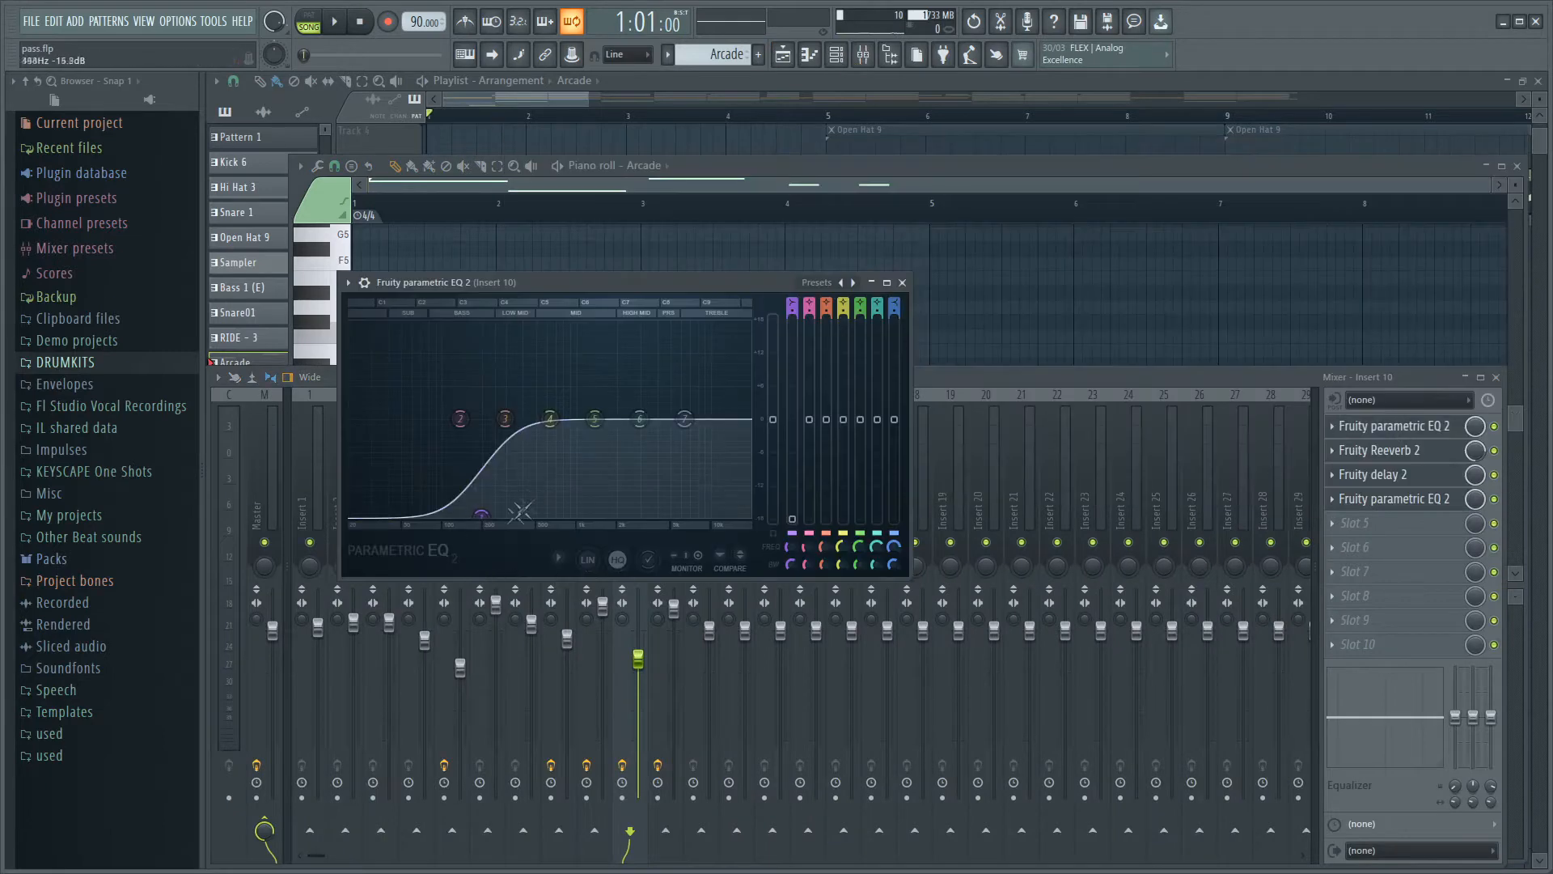
pyautogui.click(1418, 450)
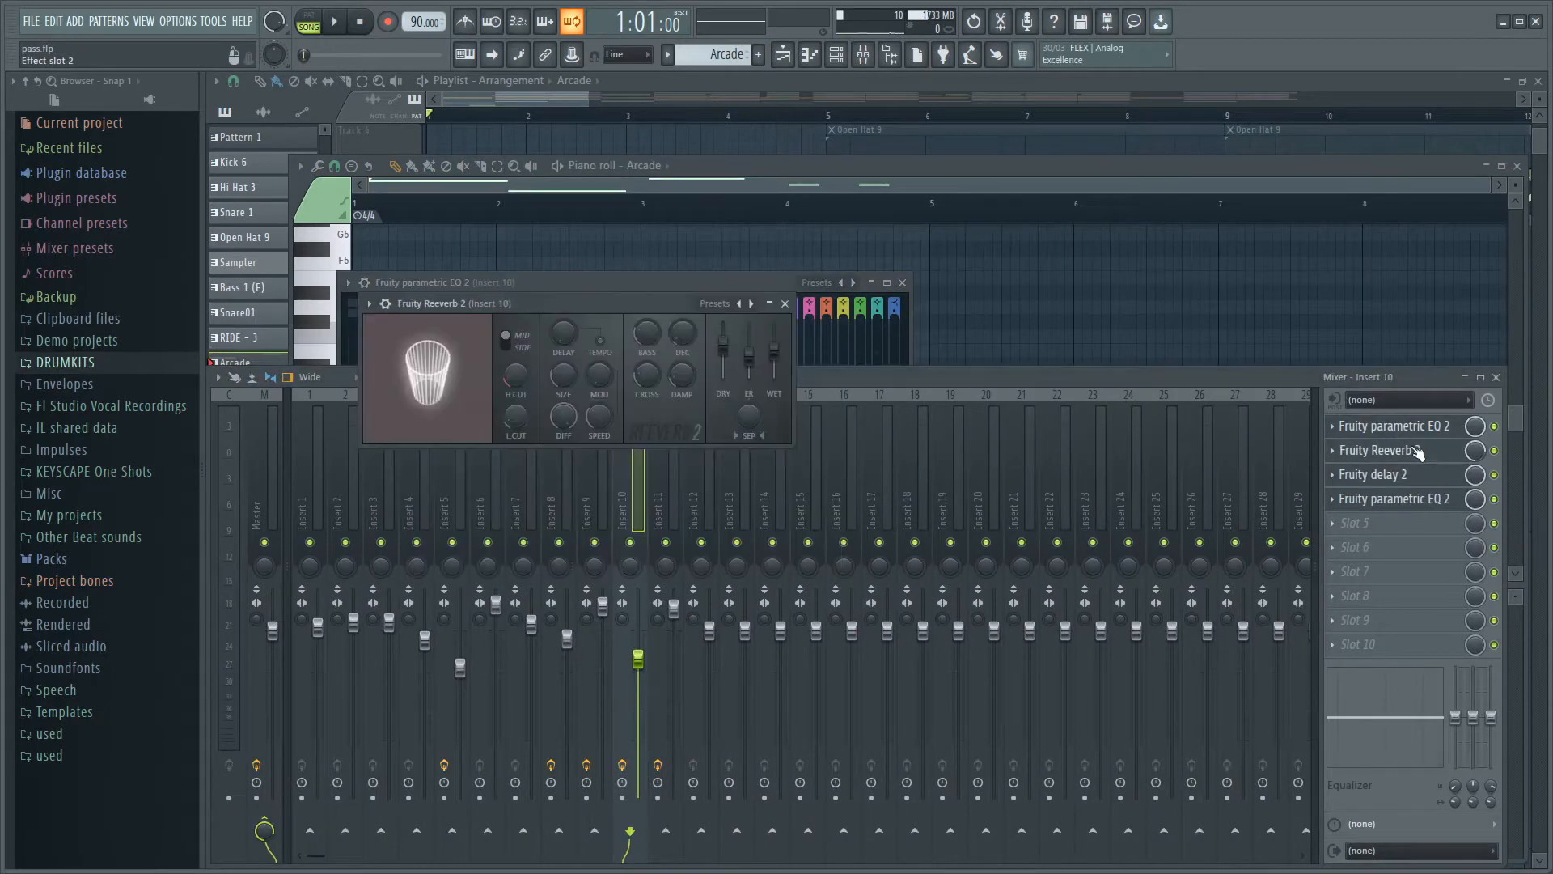
pyautogui.moveTo(611, 310); pyautogui.dragTo(1116, 187)
# Open Fruity delay 2 and the second parametric EQ 2 on Insert 10, and examine the EQ's high roll-off and boosted peak.
pyautogui.click(1418, 475)
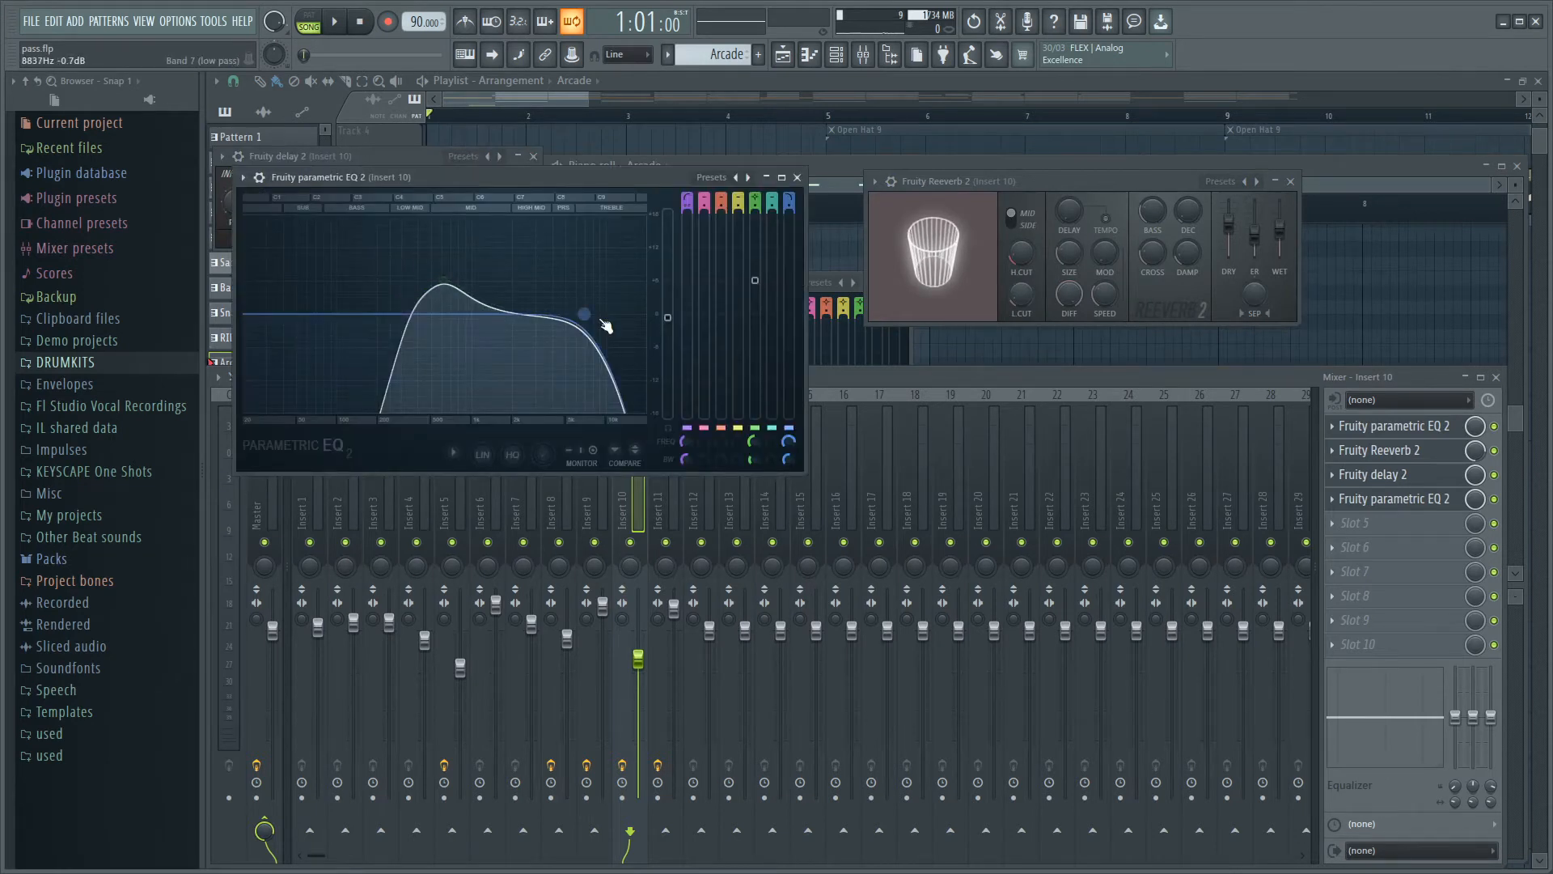
pyautogui.moveTo(588, 320); pyautogui.dragTo(582, 331)
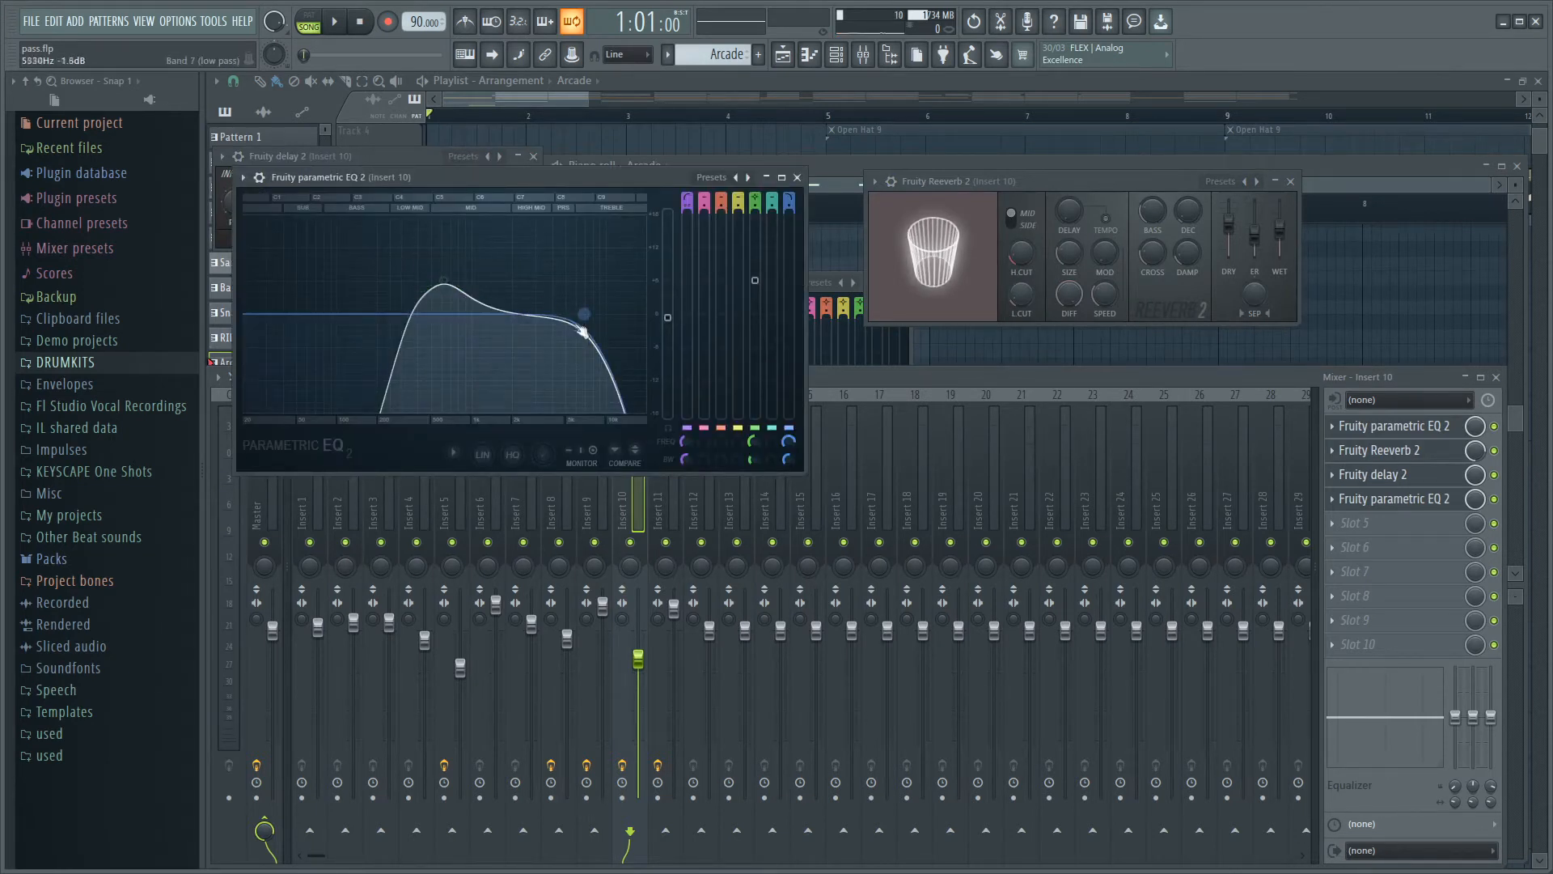
pyautogui.moveTo(434, 291); pyautogui.dragTo(432, 287)
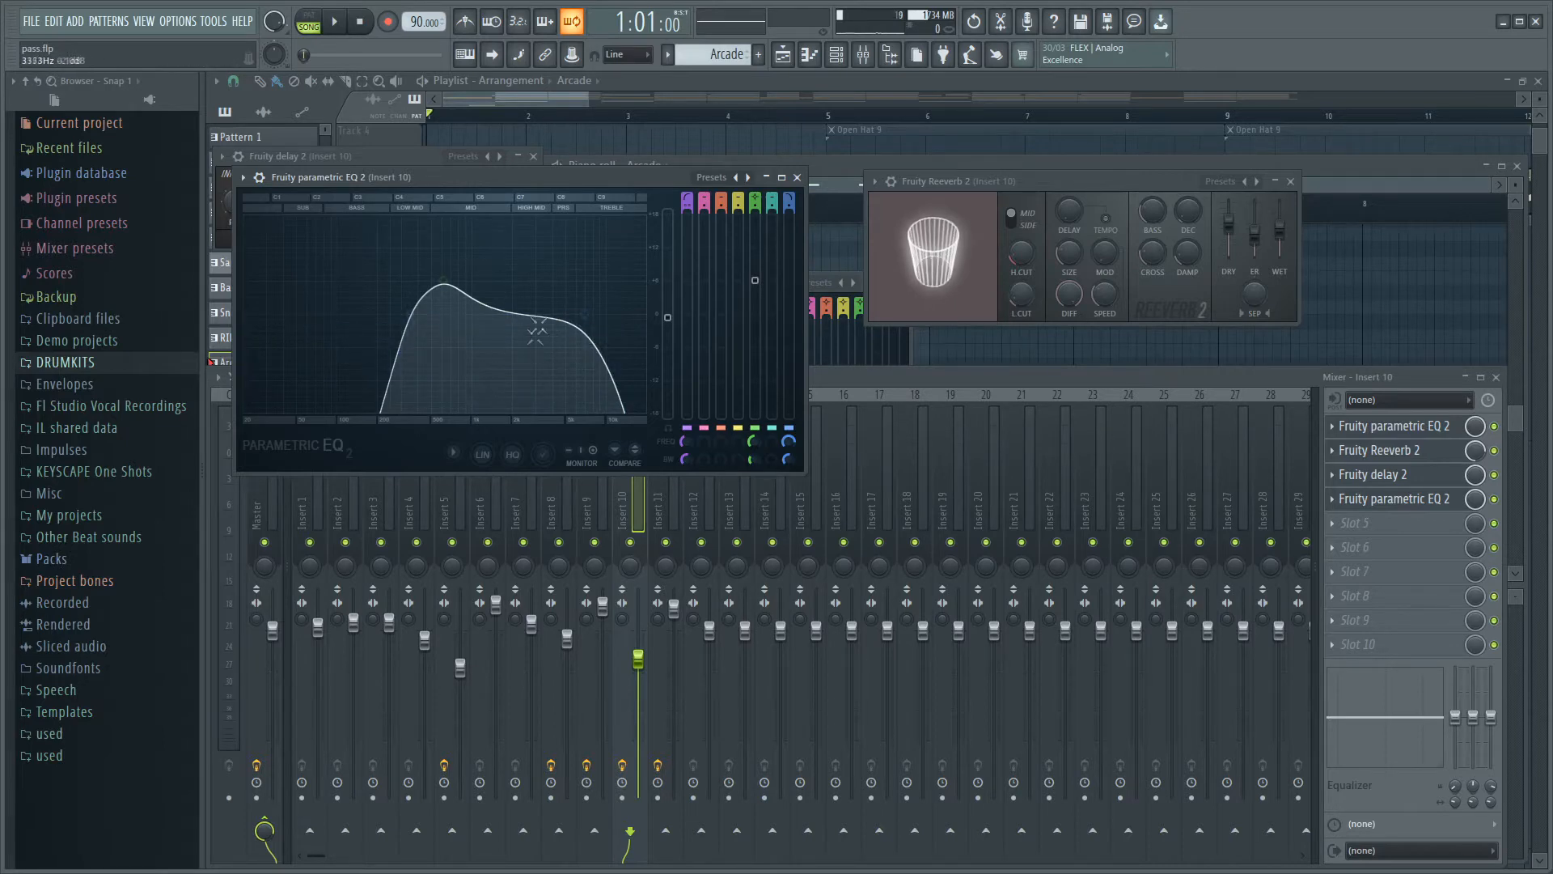
pyautogui.click(846, 232)
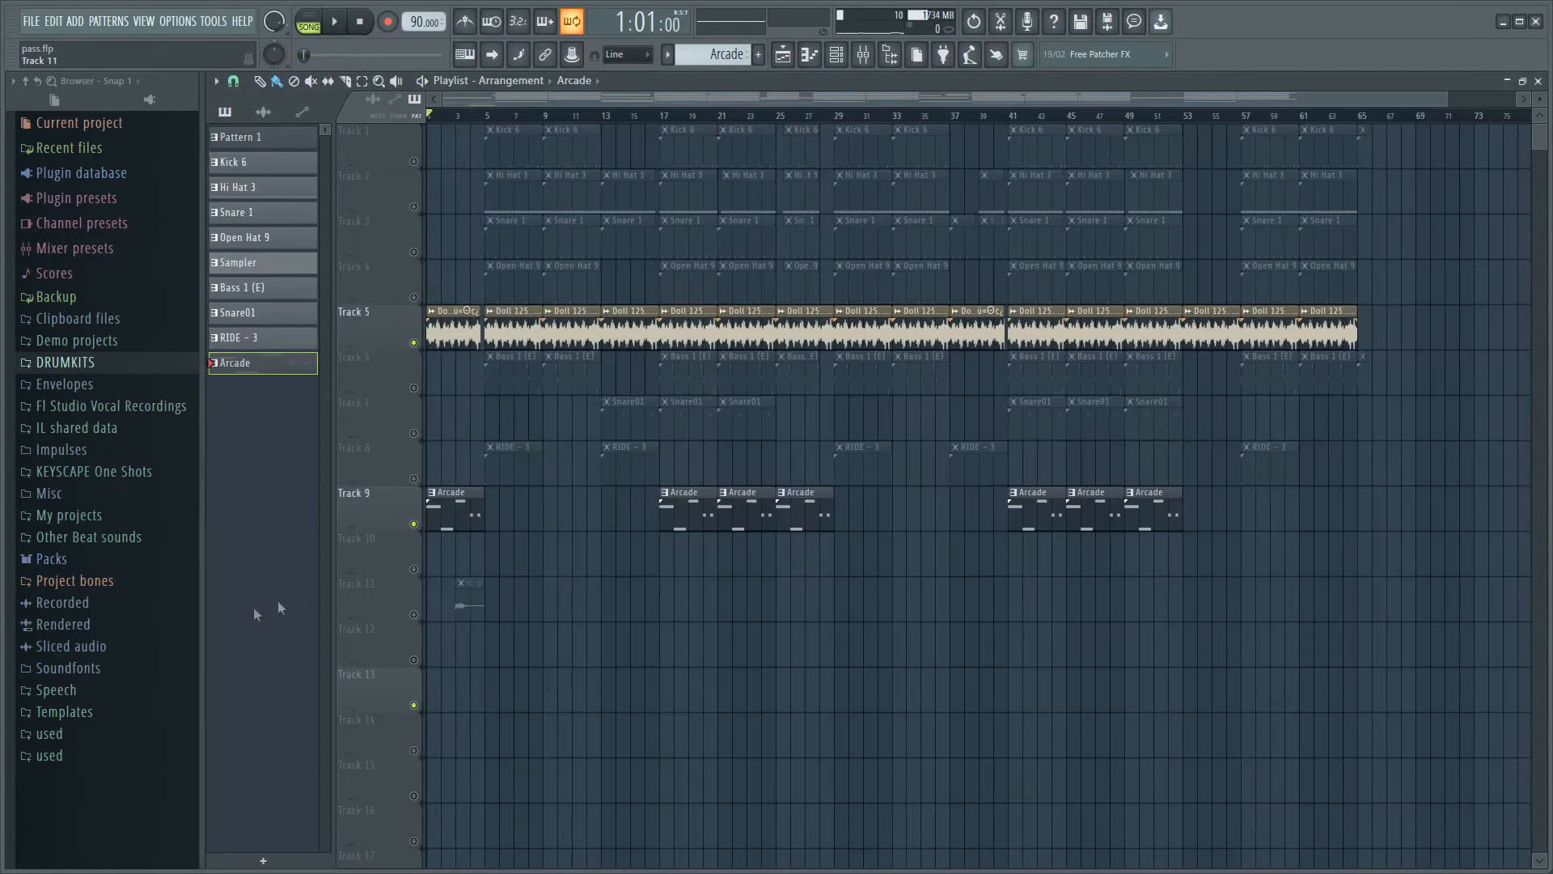
# Unmute Track 3, open the Snare 1 pattern's notes and play the arrangement from bar 5.
pyautogui.scroll(4, 434, 472)
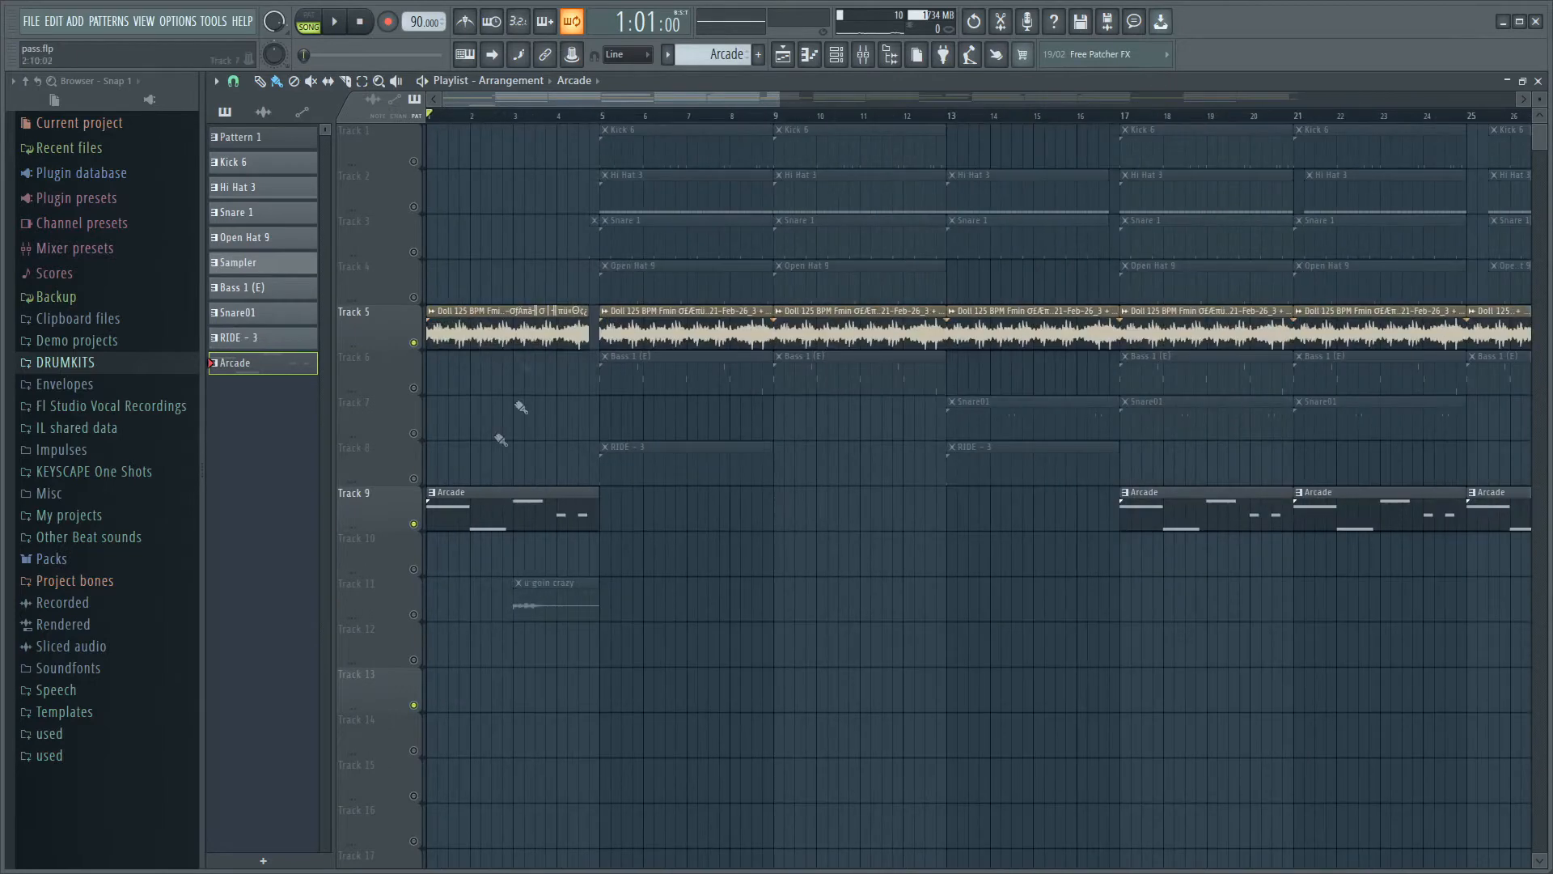
pyautogui.scroll(3, 364, 628)
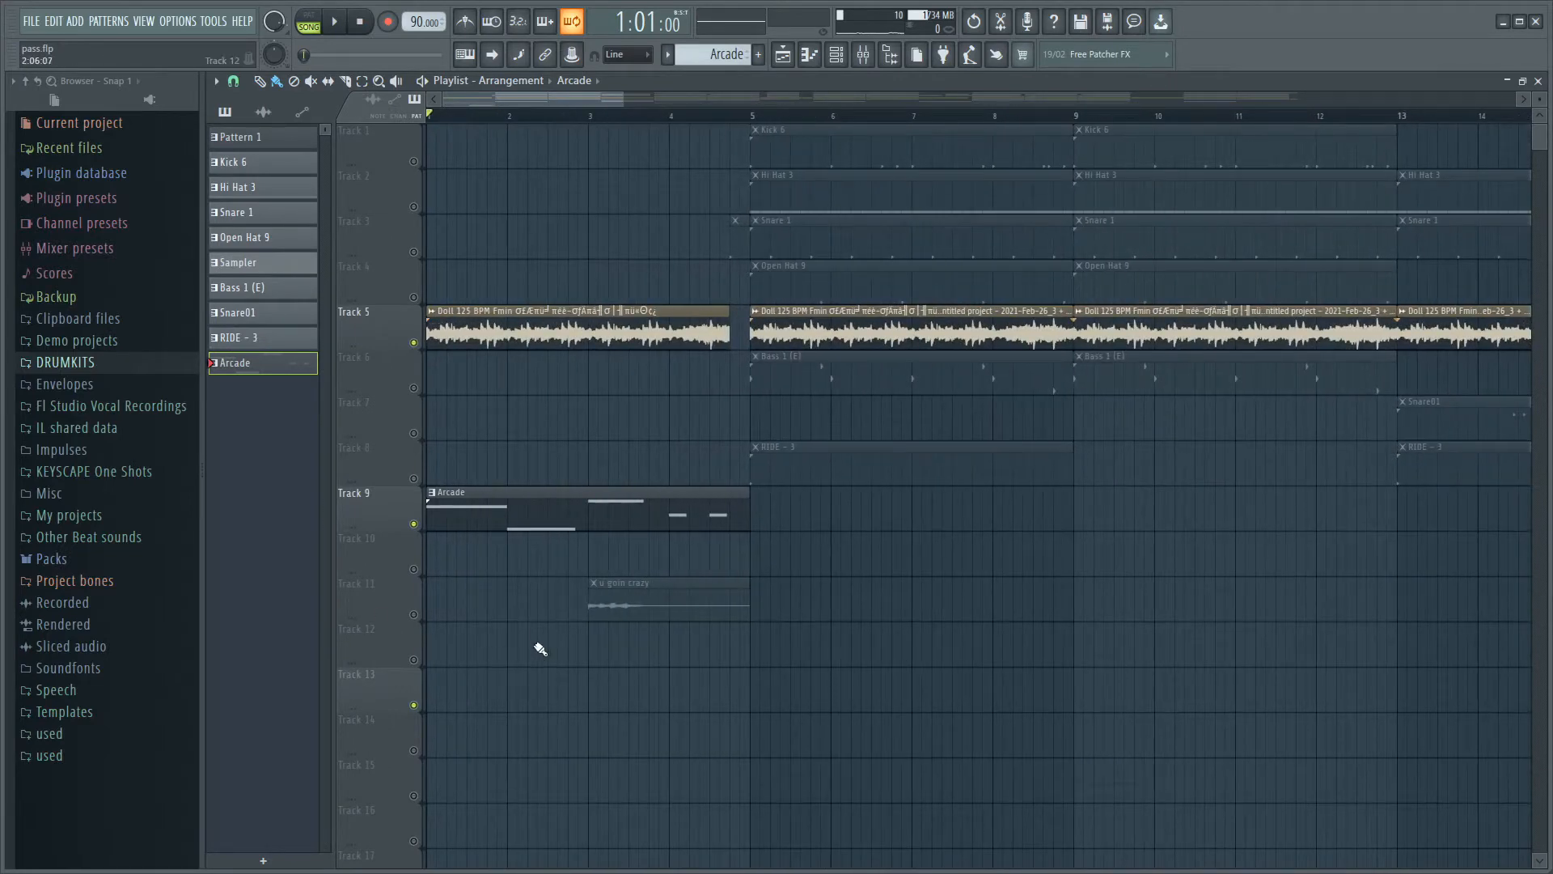
pyautogui.scroll(-4, 566, 477)
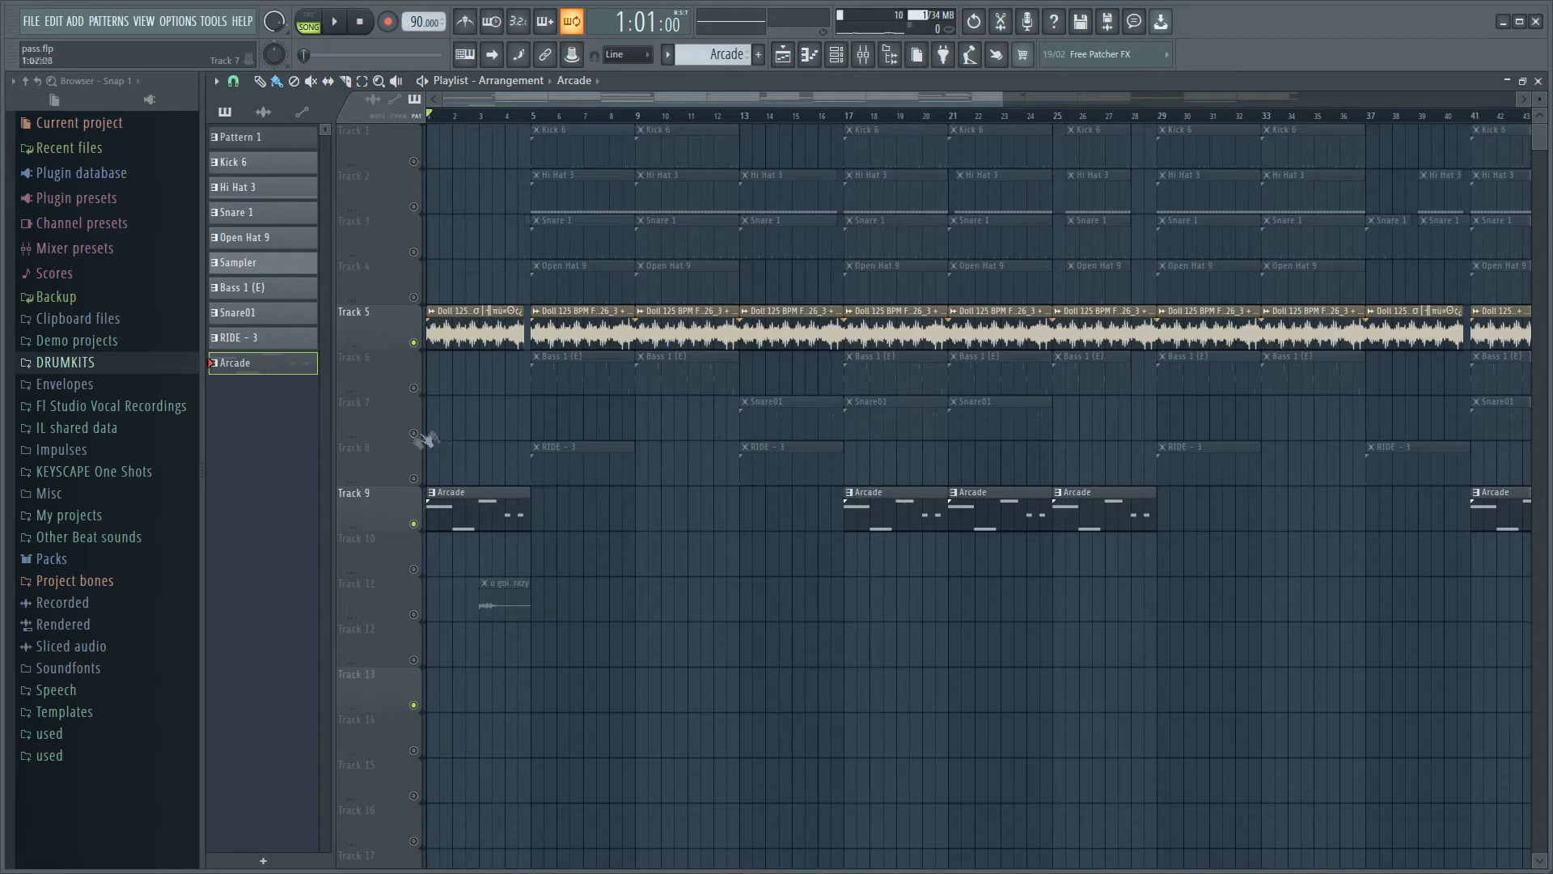
pyautogui.scroll(4, 265, 472)
pyautogui.click(413, 252)
pyautogui.scroll(-1, 728, 299)
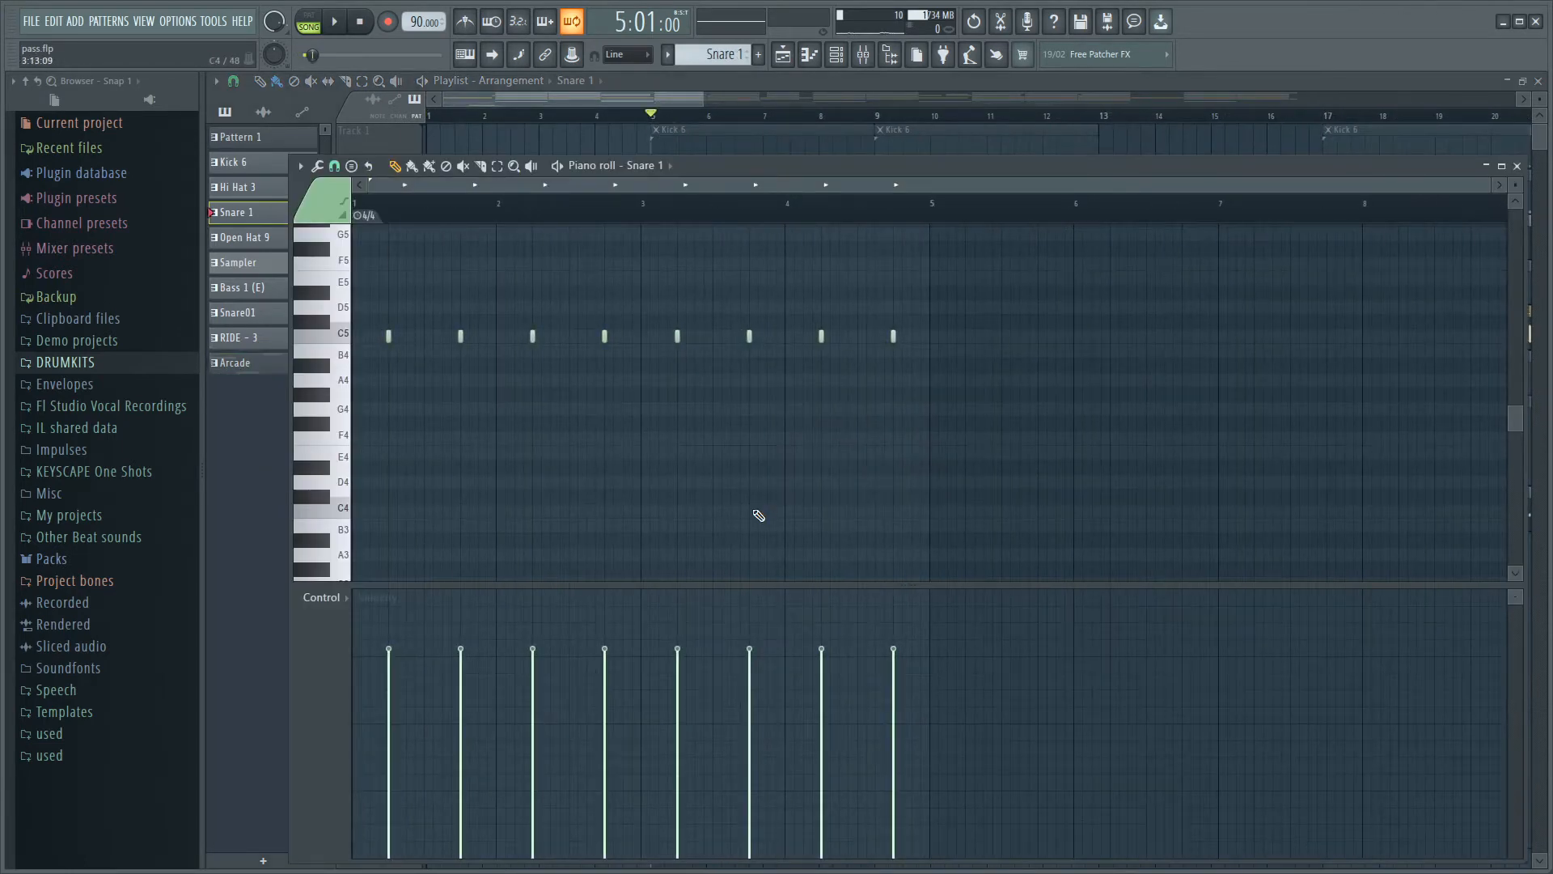
pyautogui.press('space')
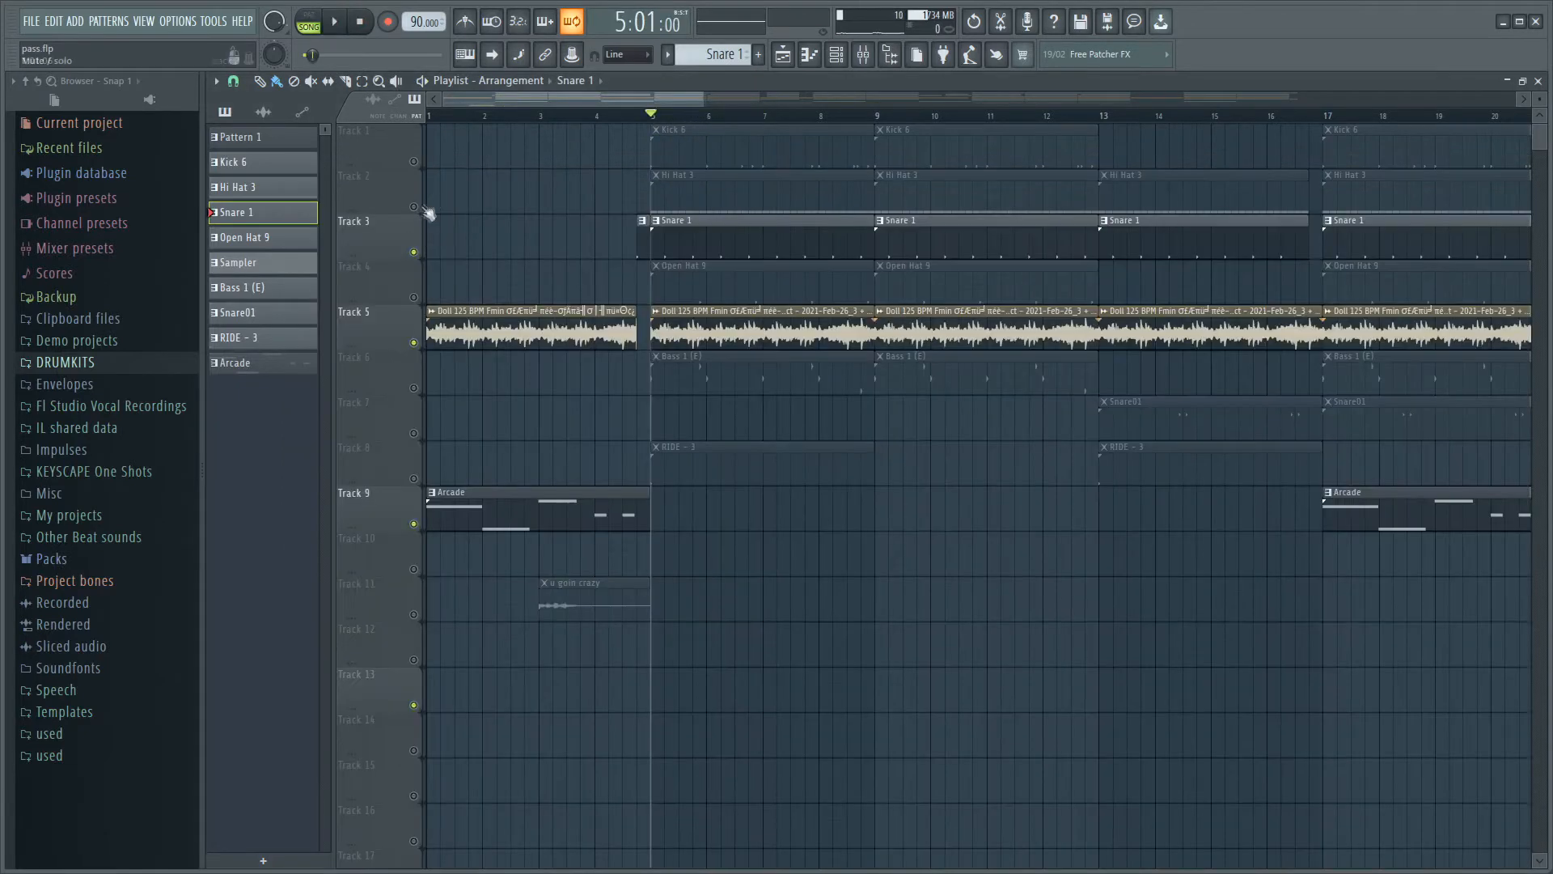
# Unmute Track 2, open the Hi Hat 3 pattern's notes and play it with the snare and sample.
pyautogui.click(426, 210)
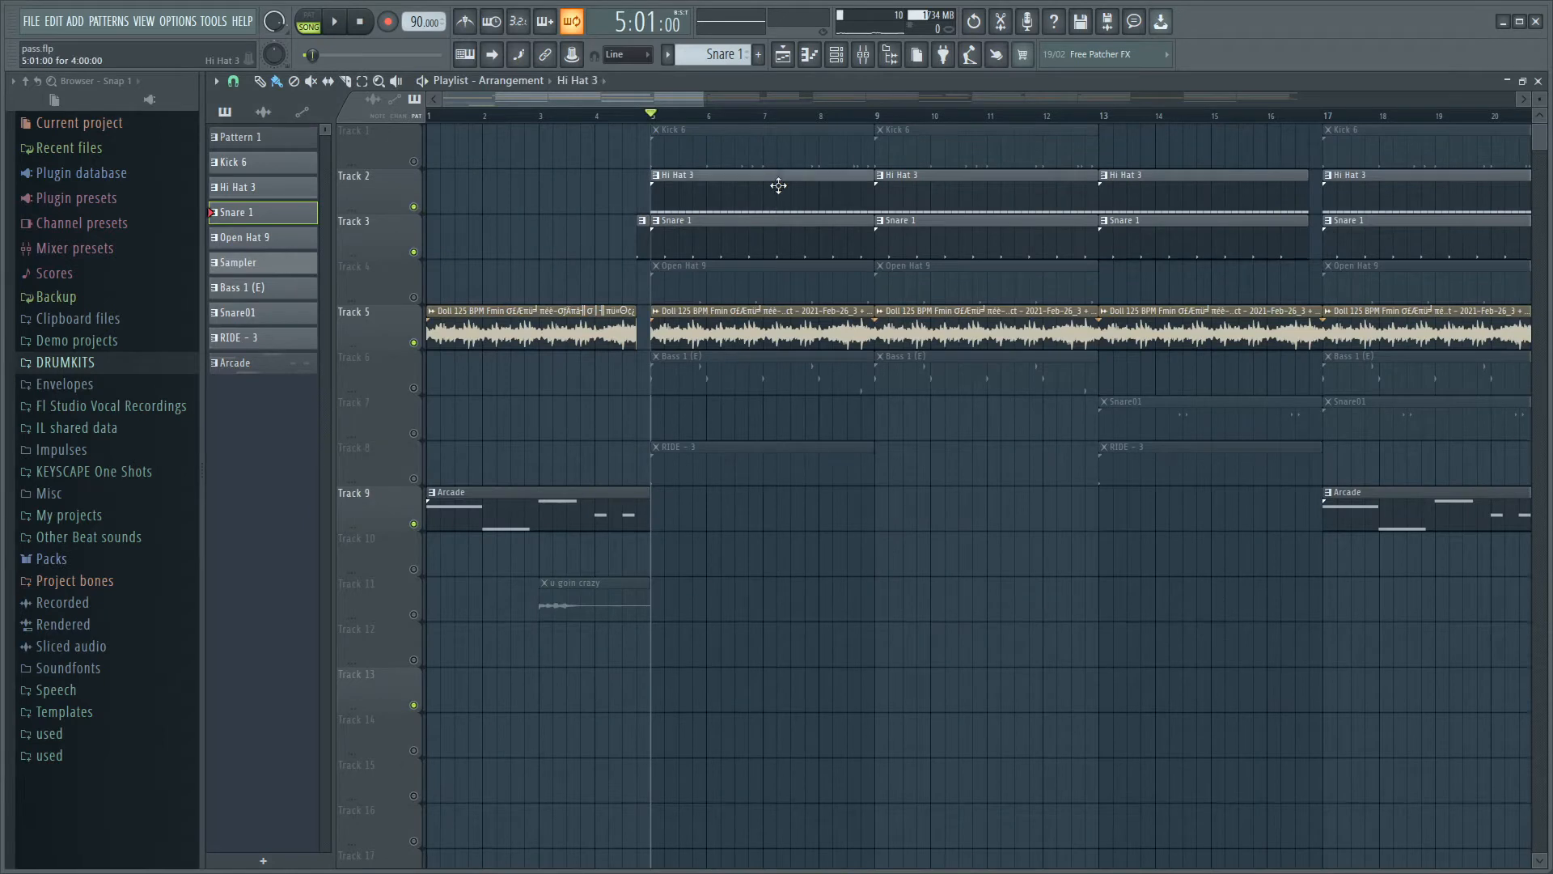
pyautogui.doubleClick(778, 186)
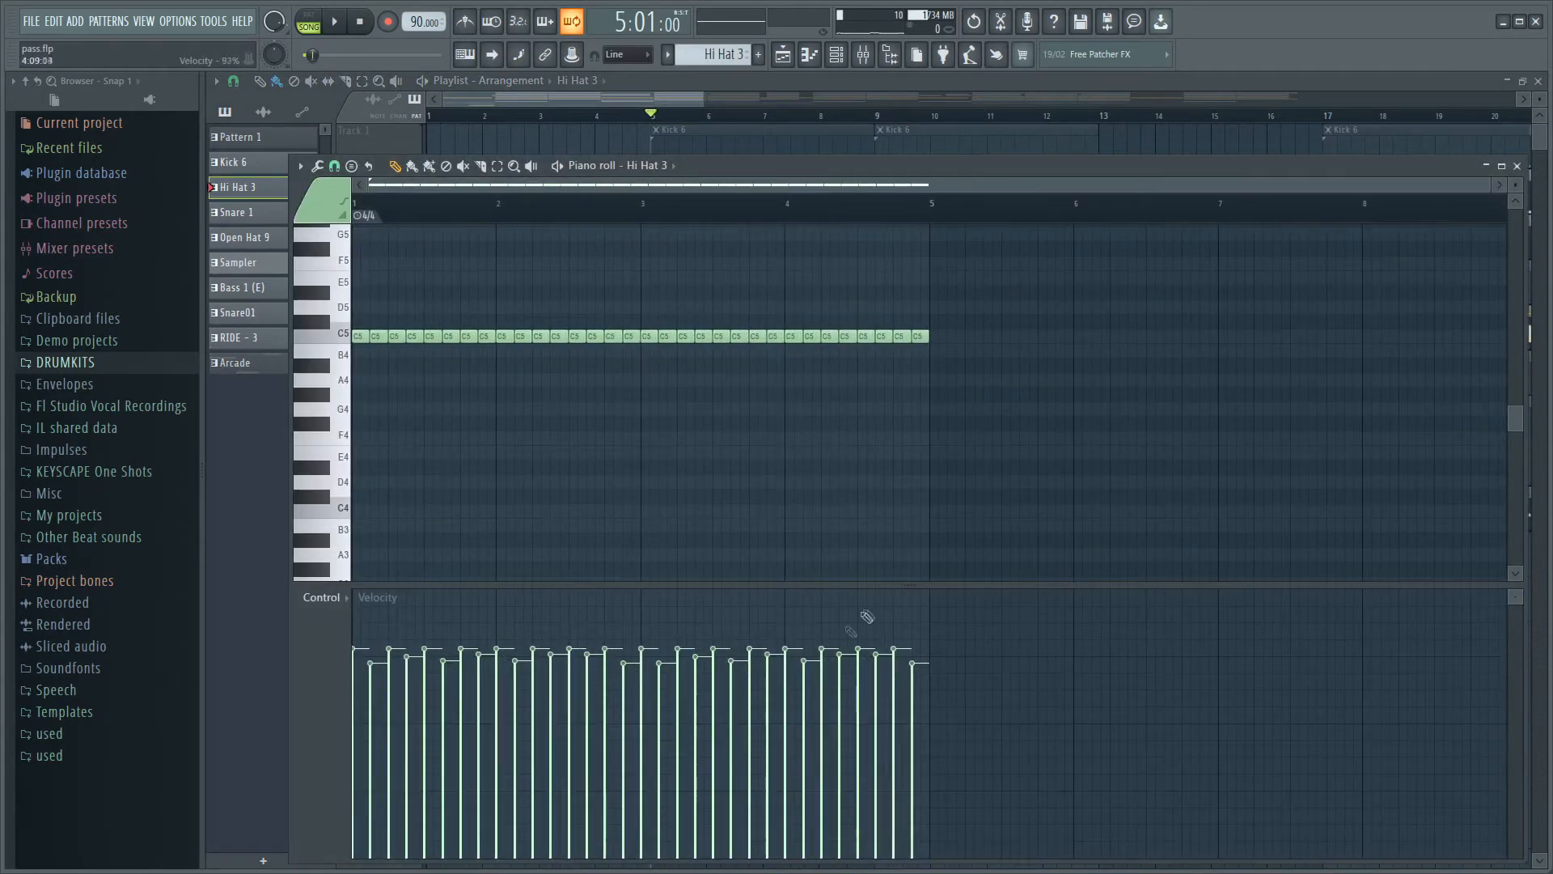
pyautogui.press('space')
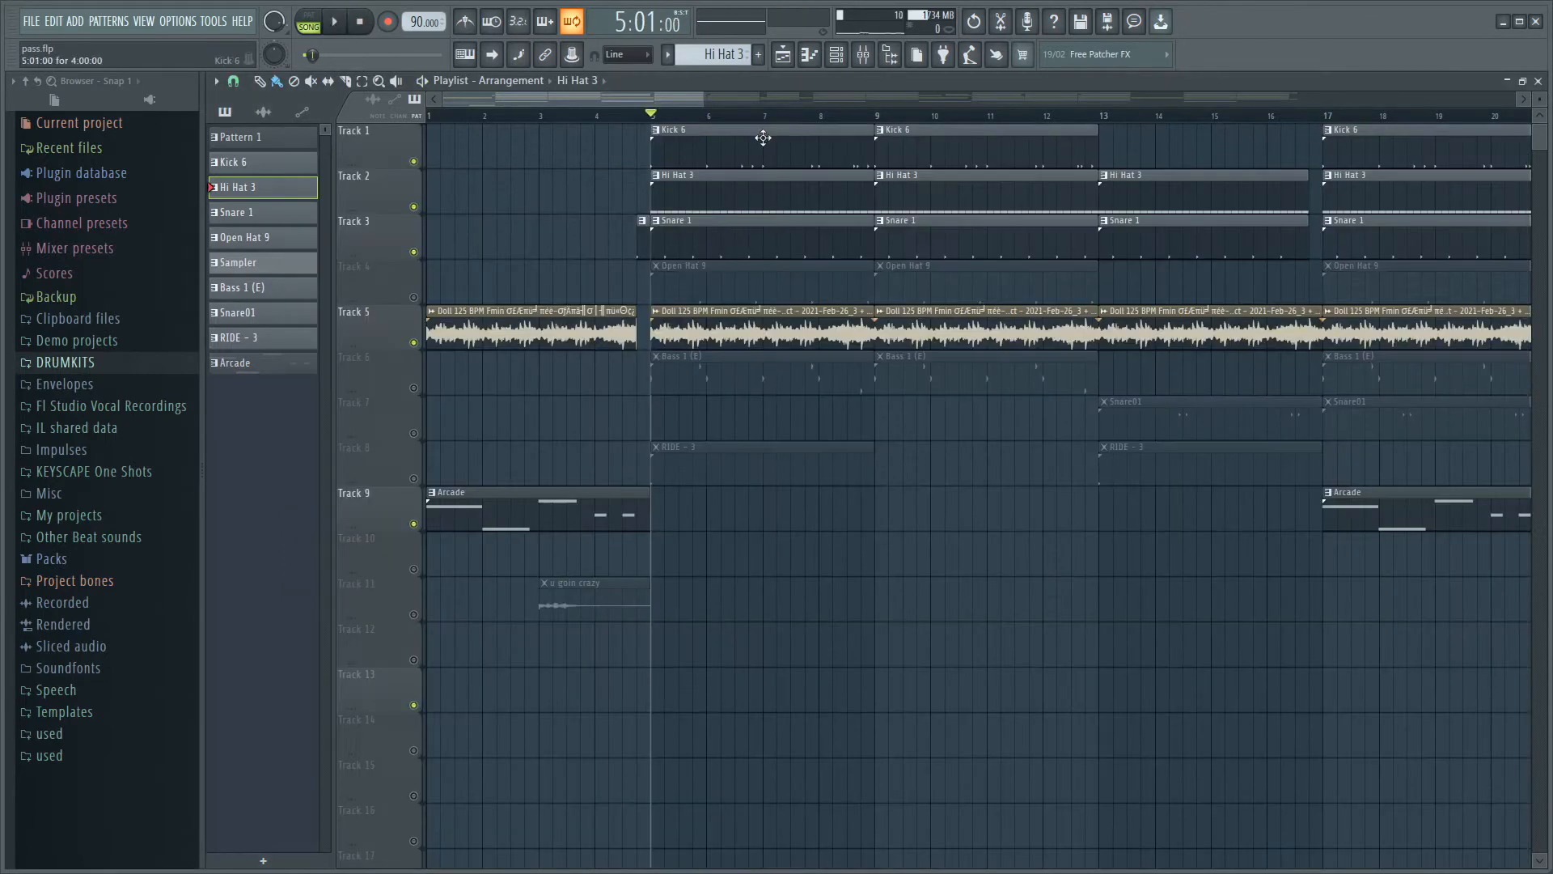
# Open the Kick 6 pattern's notes, listen to them in the arrangement and stop playback.
pyautogui.doubleClick(763, 138)
pyautogui.press('space')
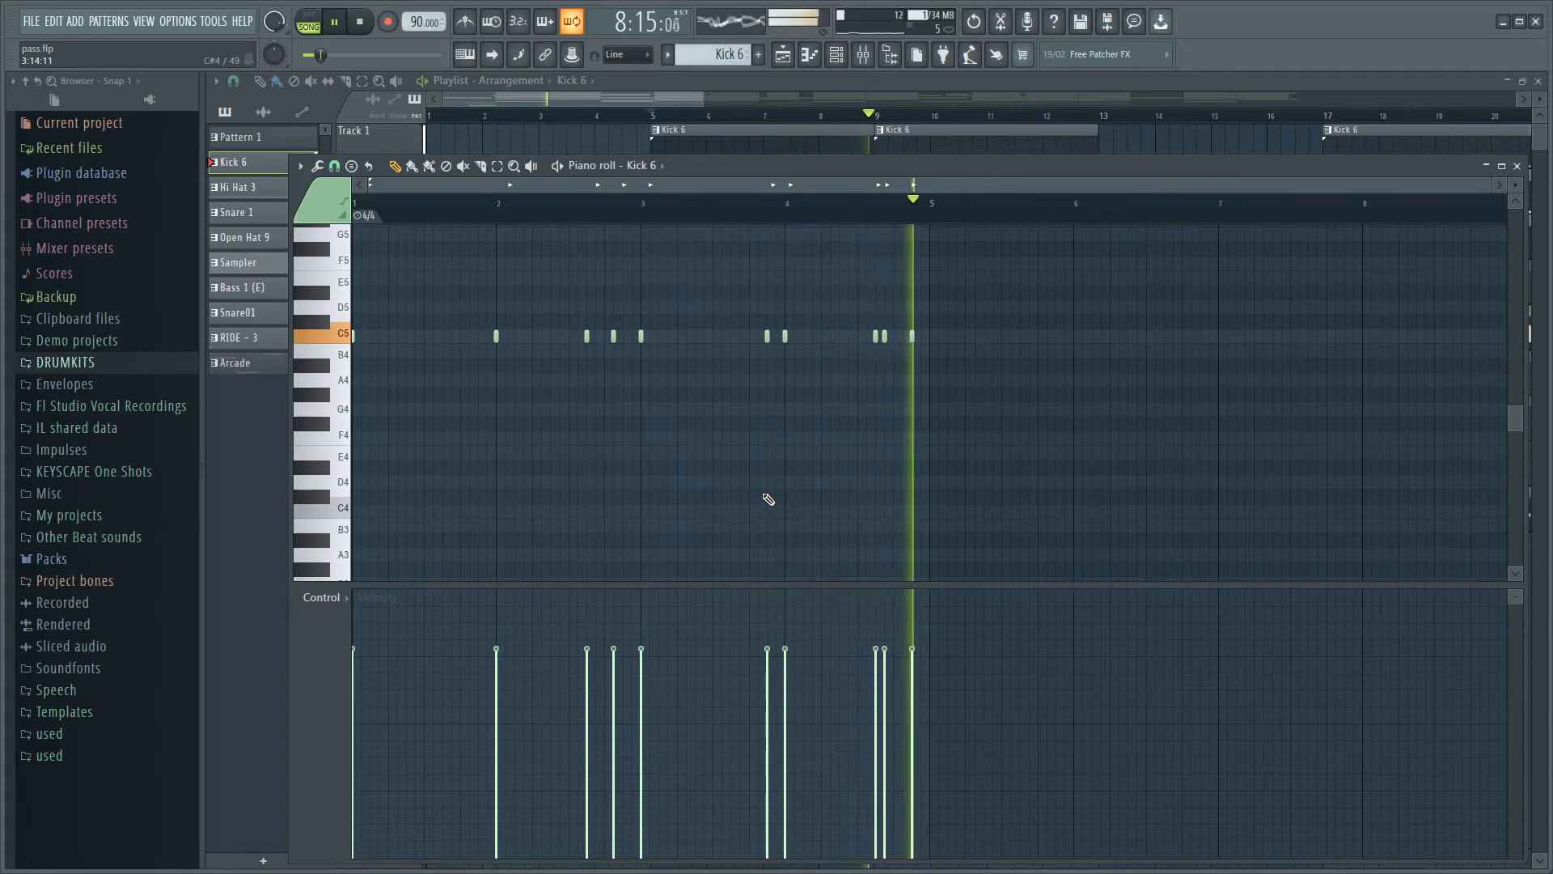
pyautogui.press('space')
pyautogui.click(269, 438)
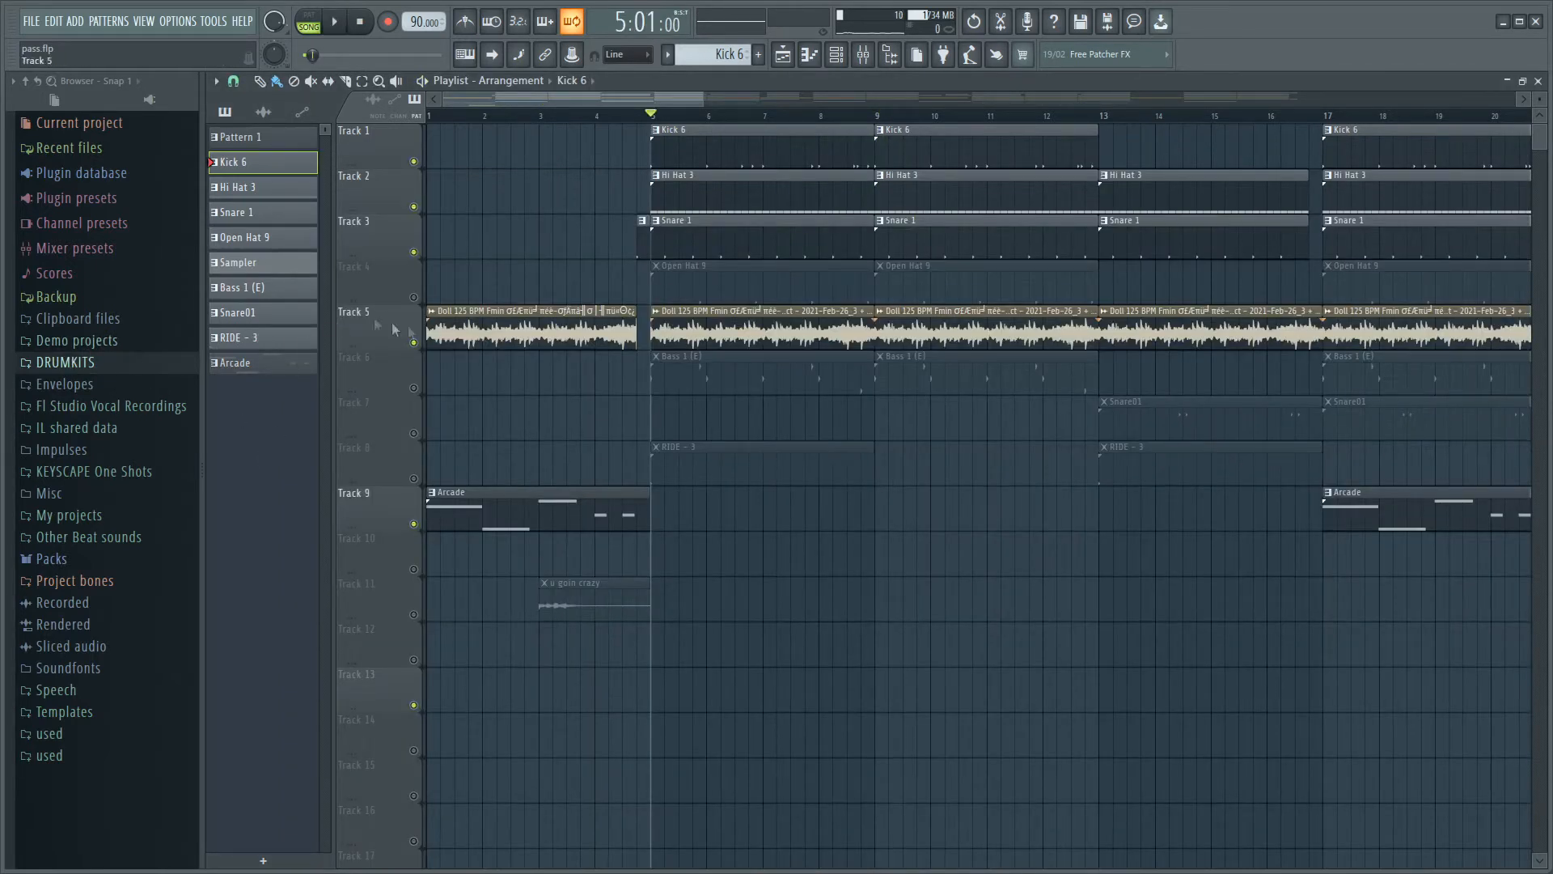
# Unmute Track 4 and open the Open Hat 9 pattern's notes in the piano roll.
pyautogui.click(413, 297)
pyautogui.scroll(3, 690, 289)
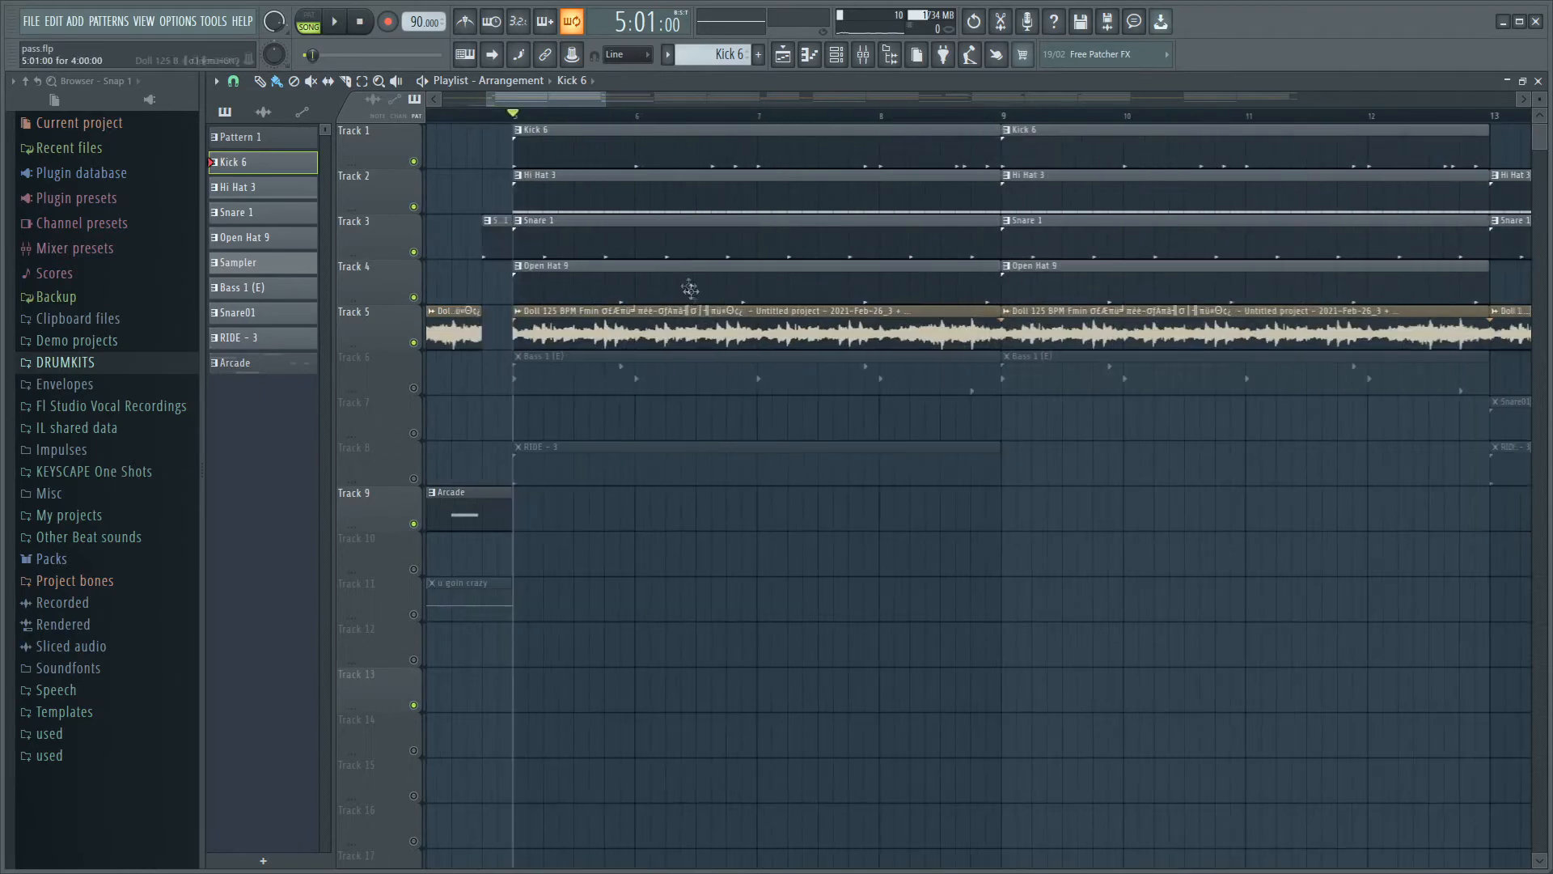
pyautogui.doubleClick(683, 290)
pyautogui.scroll(3, 800, 512)
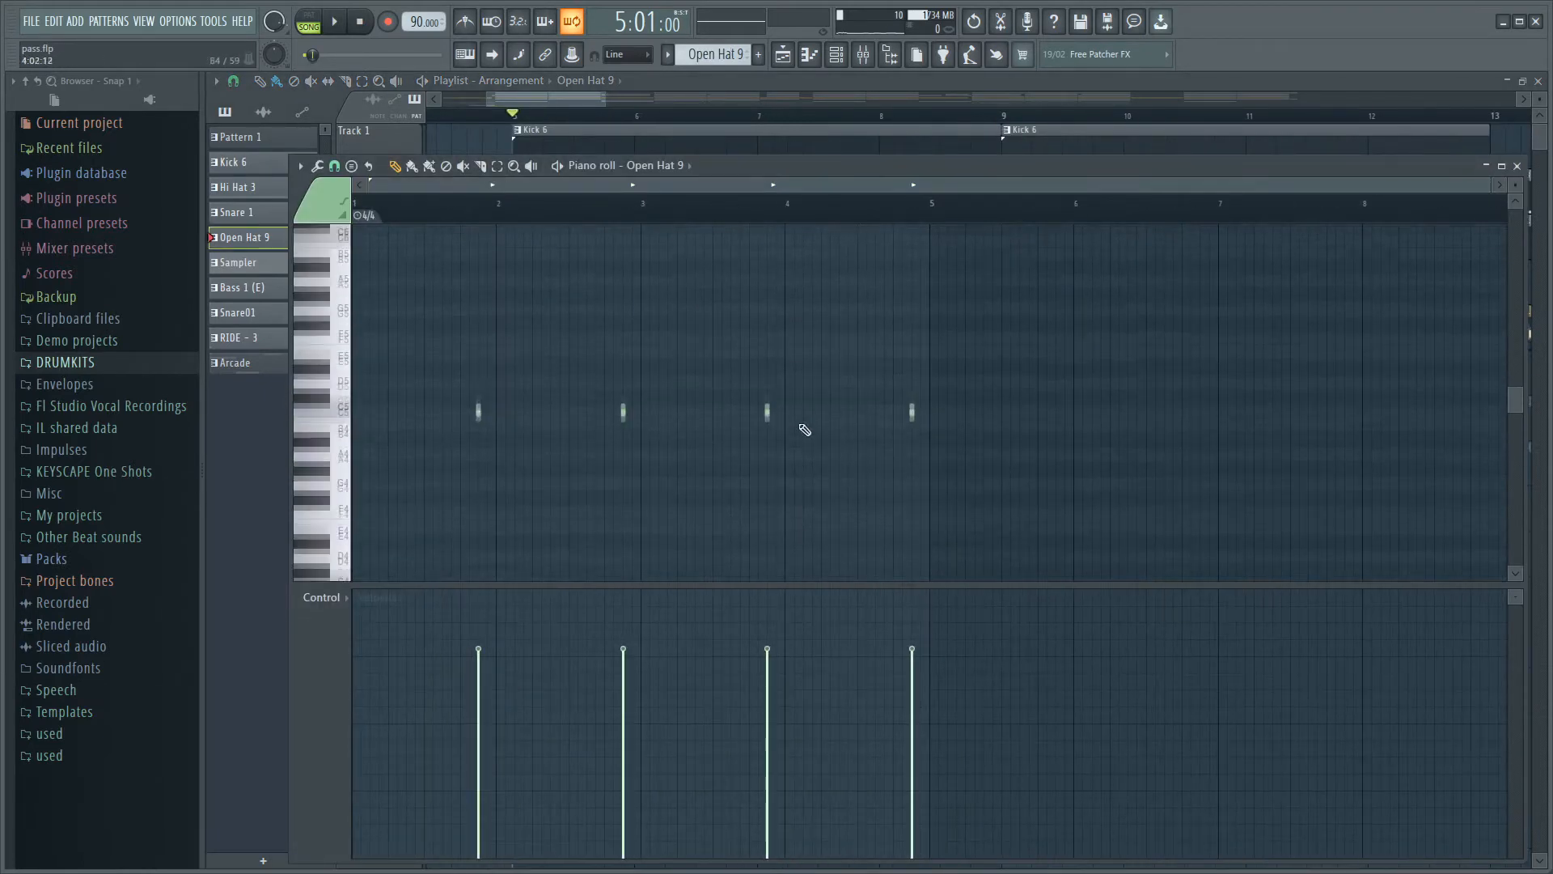
# Select the last three of the four Open Hat 9 notes and play the beat from bar 5.
pyautogui.moveTo(915, 469); pyautogui.dragTo(352, 285)
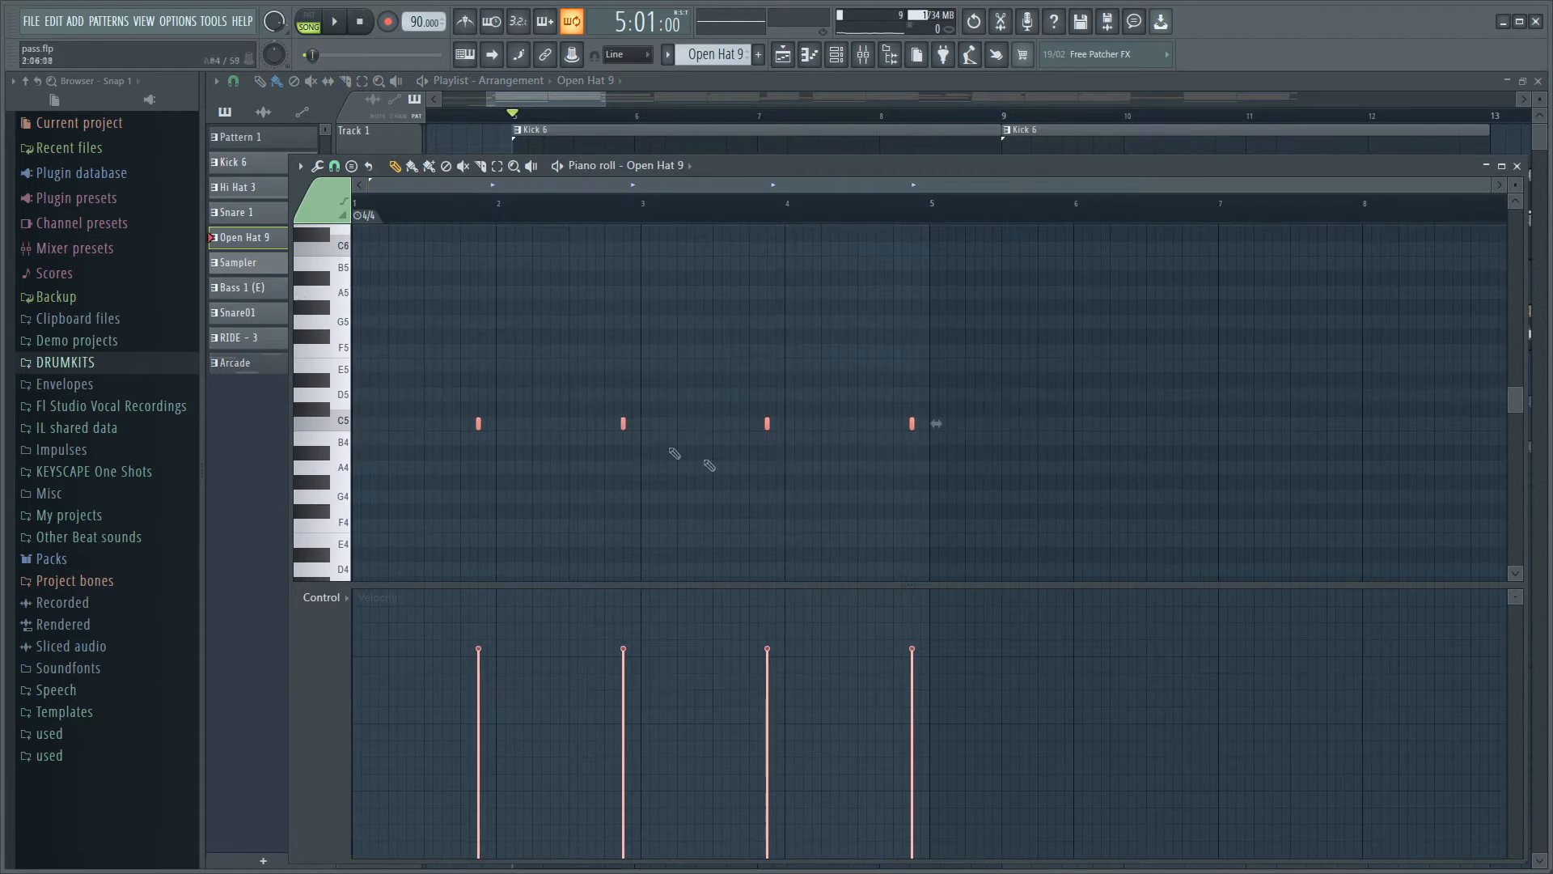
pyautogui.moveTo(1052, 530); pyautogui.dragTo(488, 410)
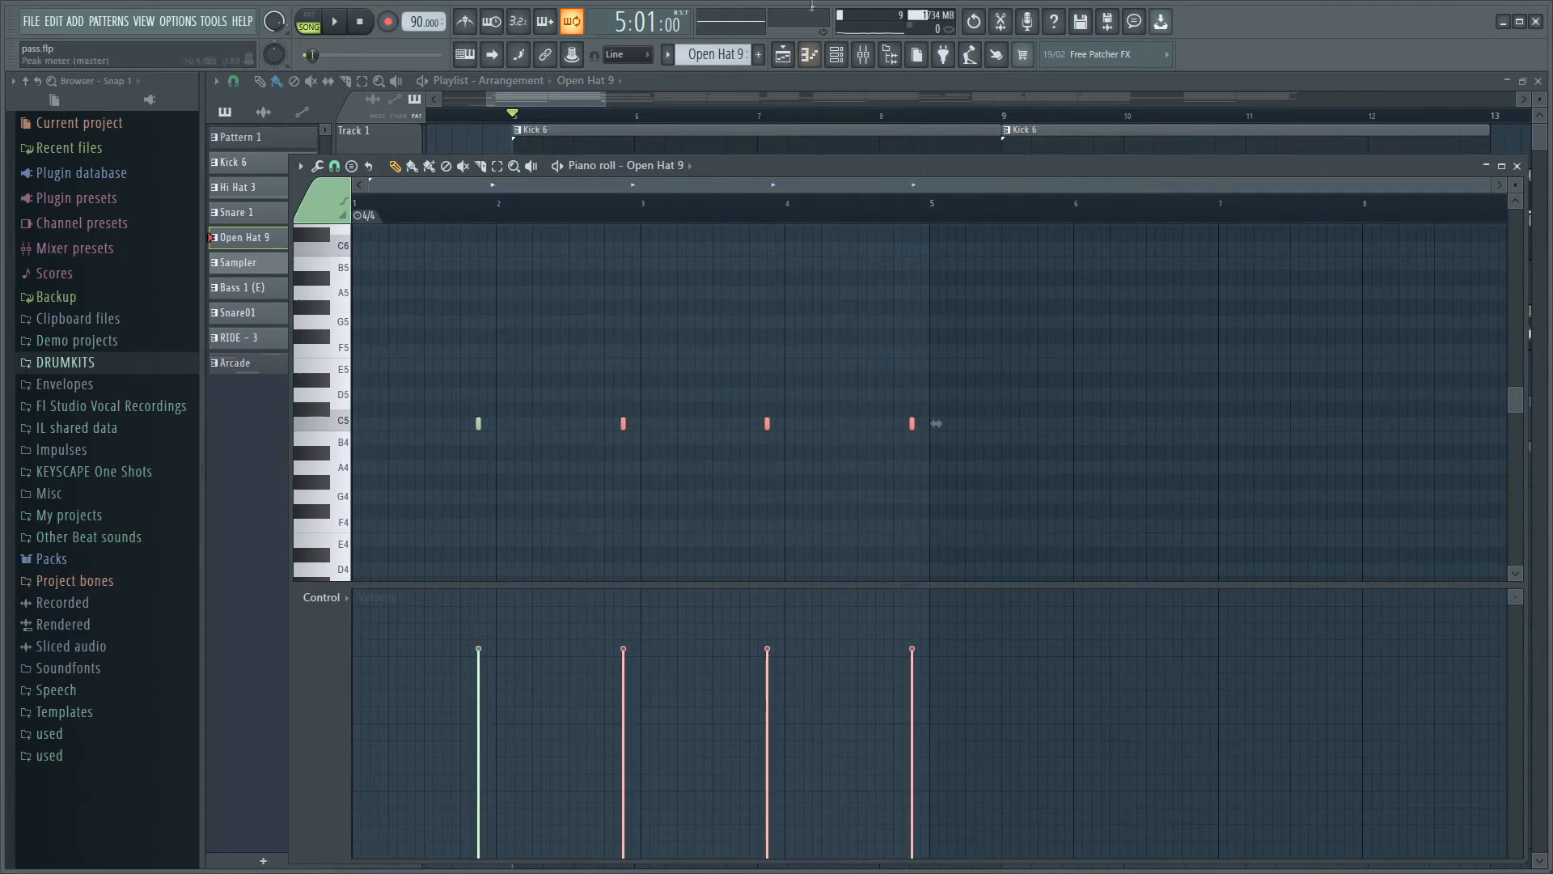
pyautogui.click(848, 57)
pyautogui.press('space')
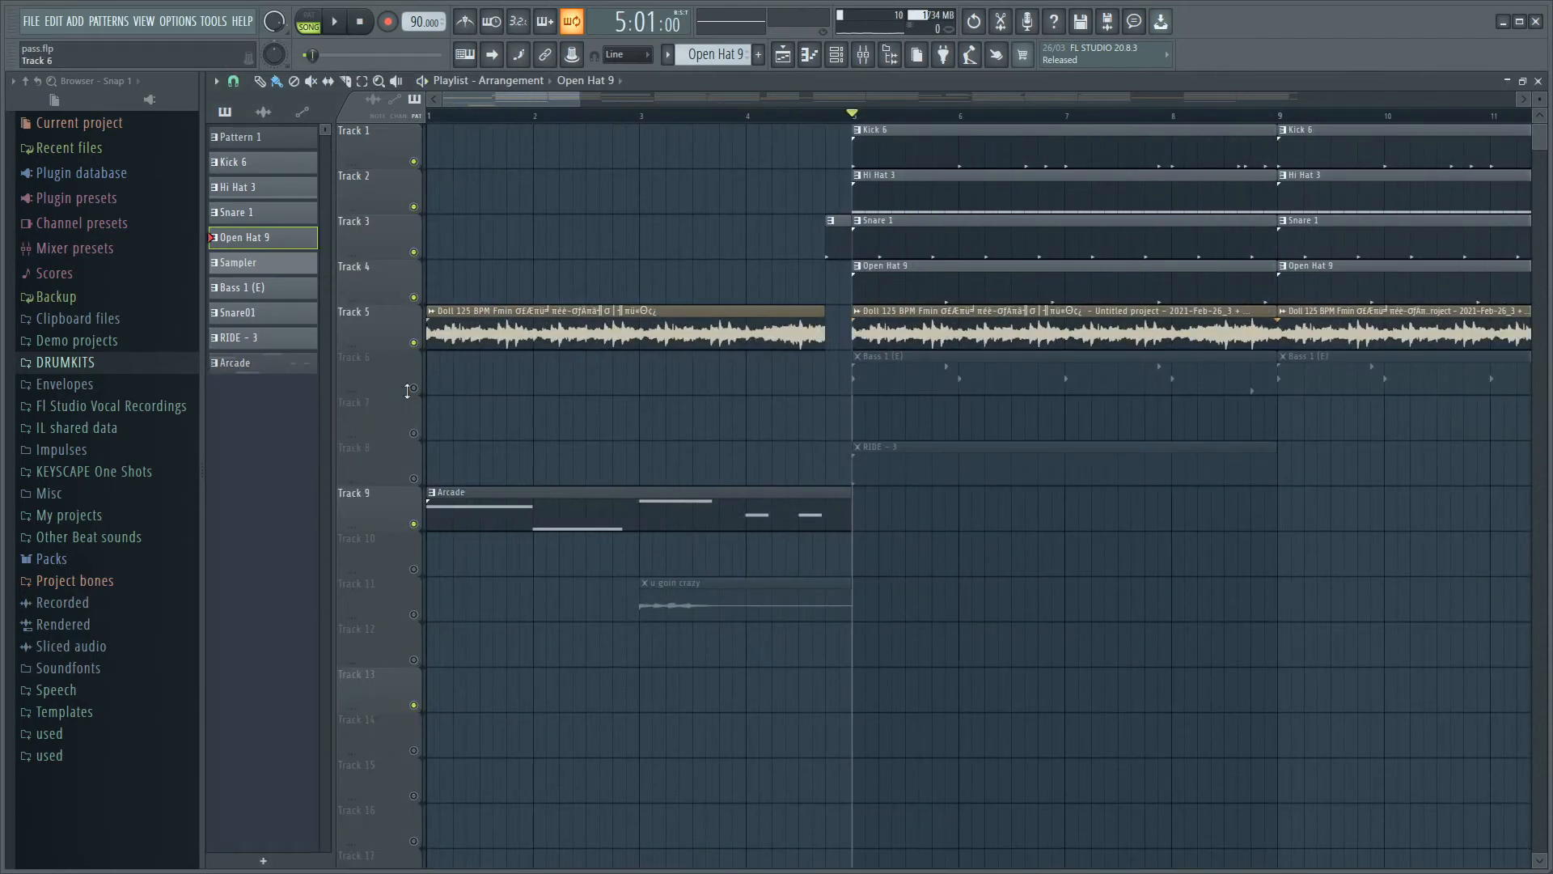
# Unmute Track 6 and open the Bass 1 (E) pattern's notes.
pyautogui.click(413, 388)
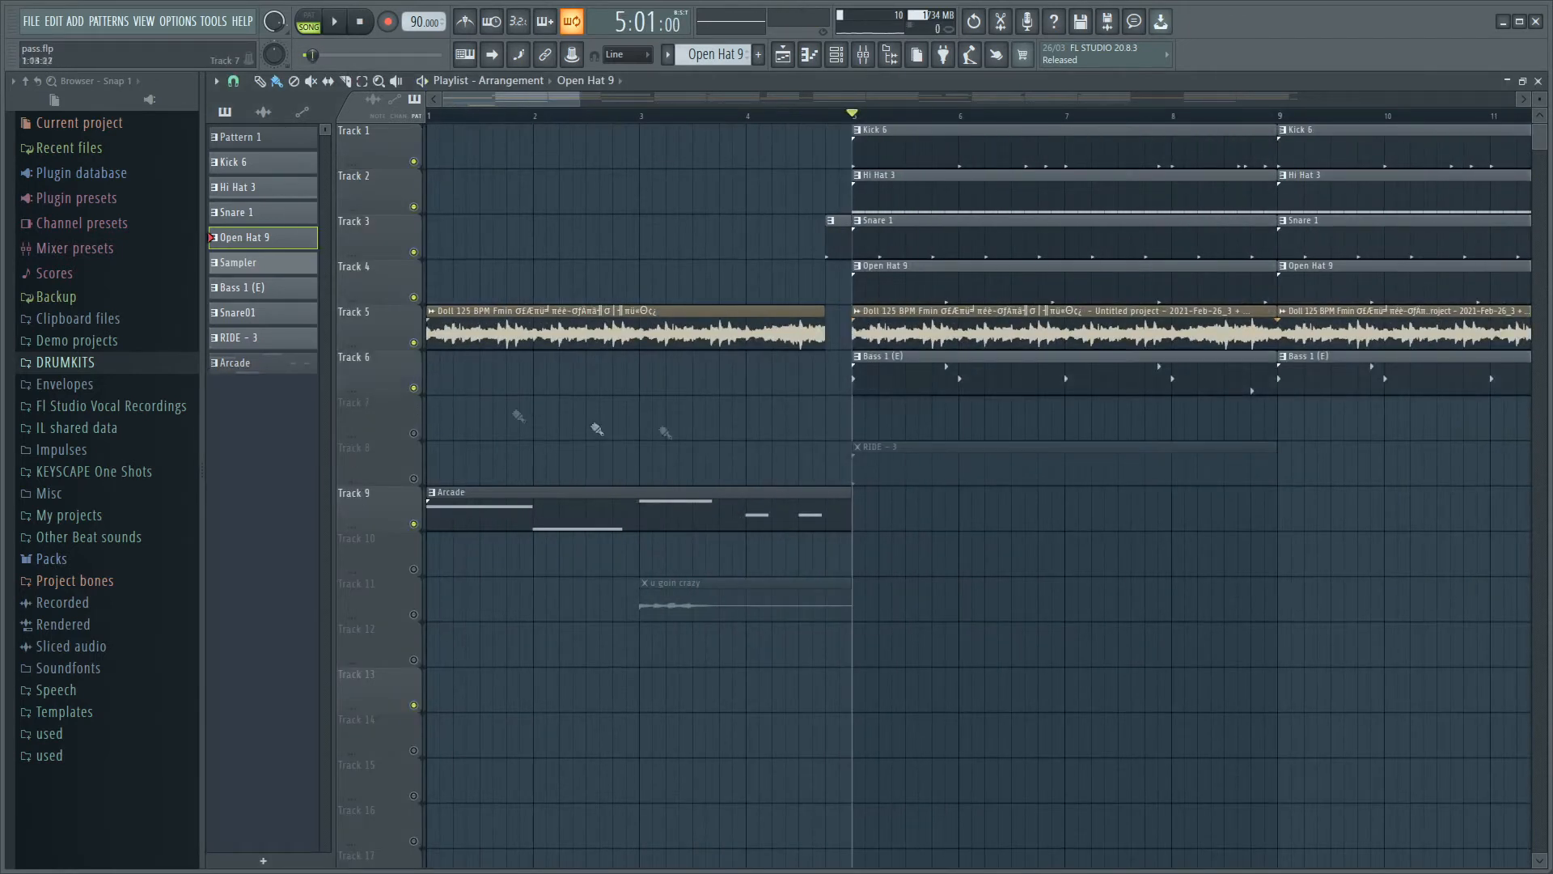
pyautogui.doubleClick(889, 383)
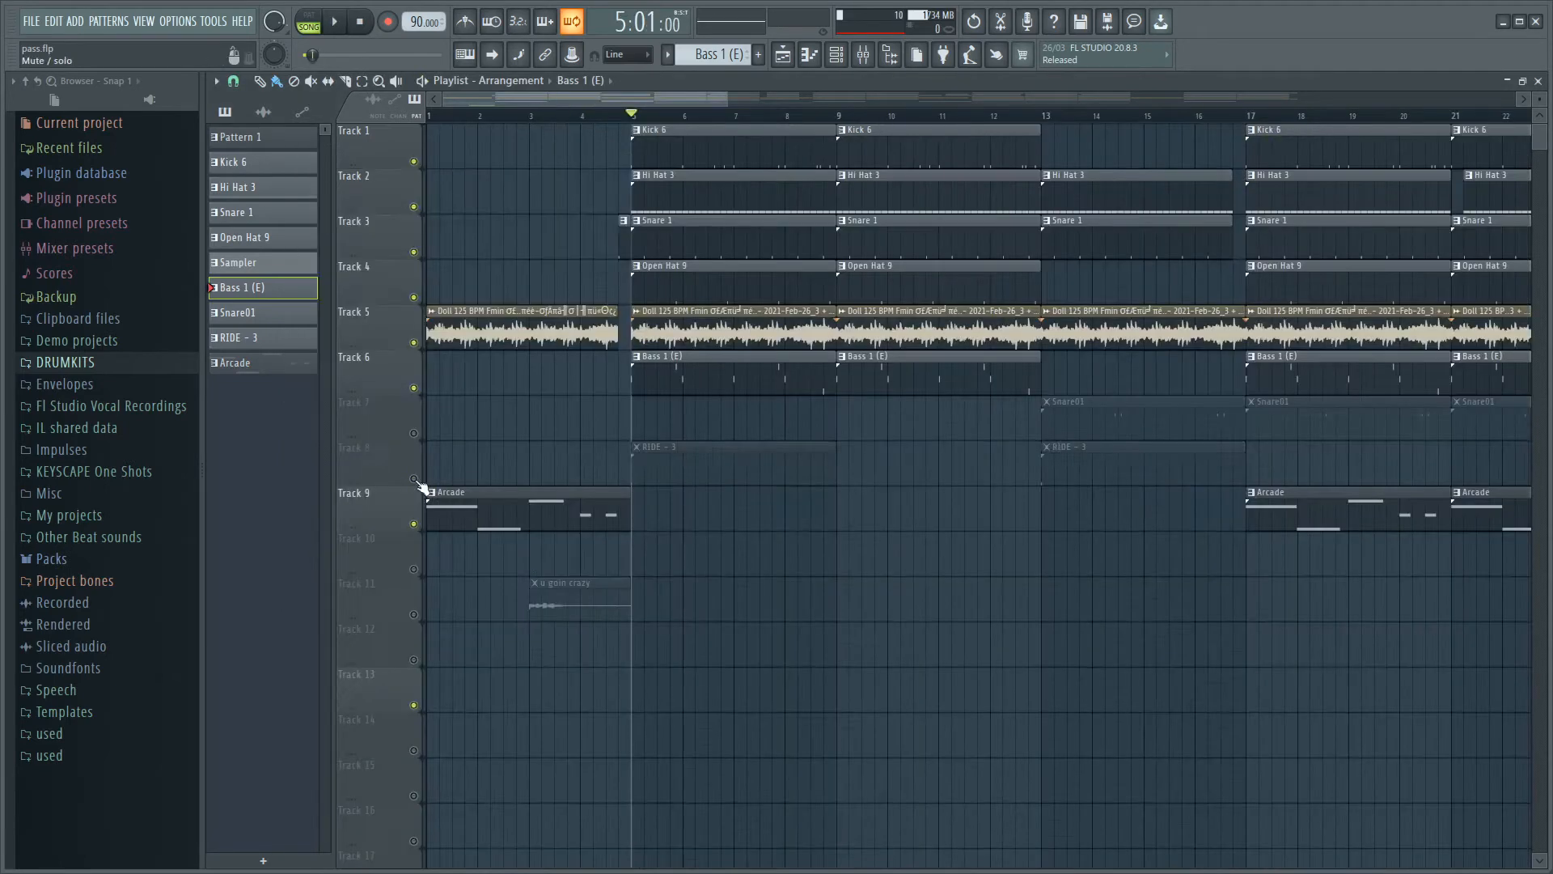
# Unmute Track 8, open the RIDE - 3 pattern at bar 5 and play it.
pyautogui.click(414, 479)
pyautogui.scroll(3, 657, 574)
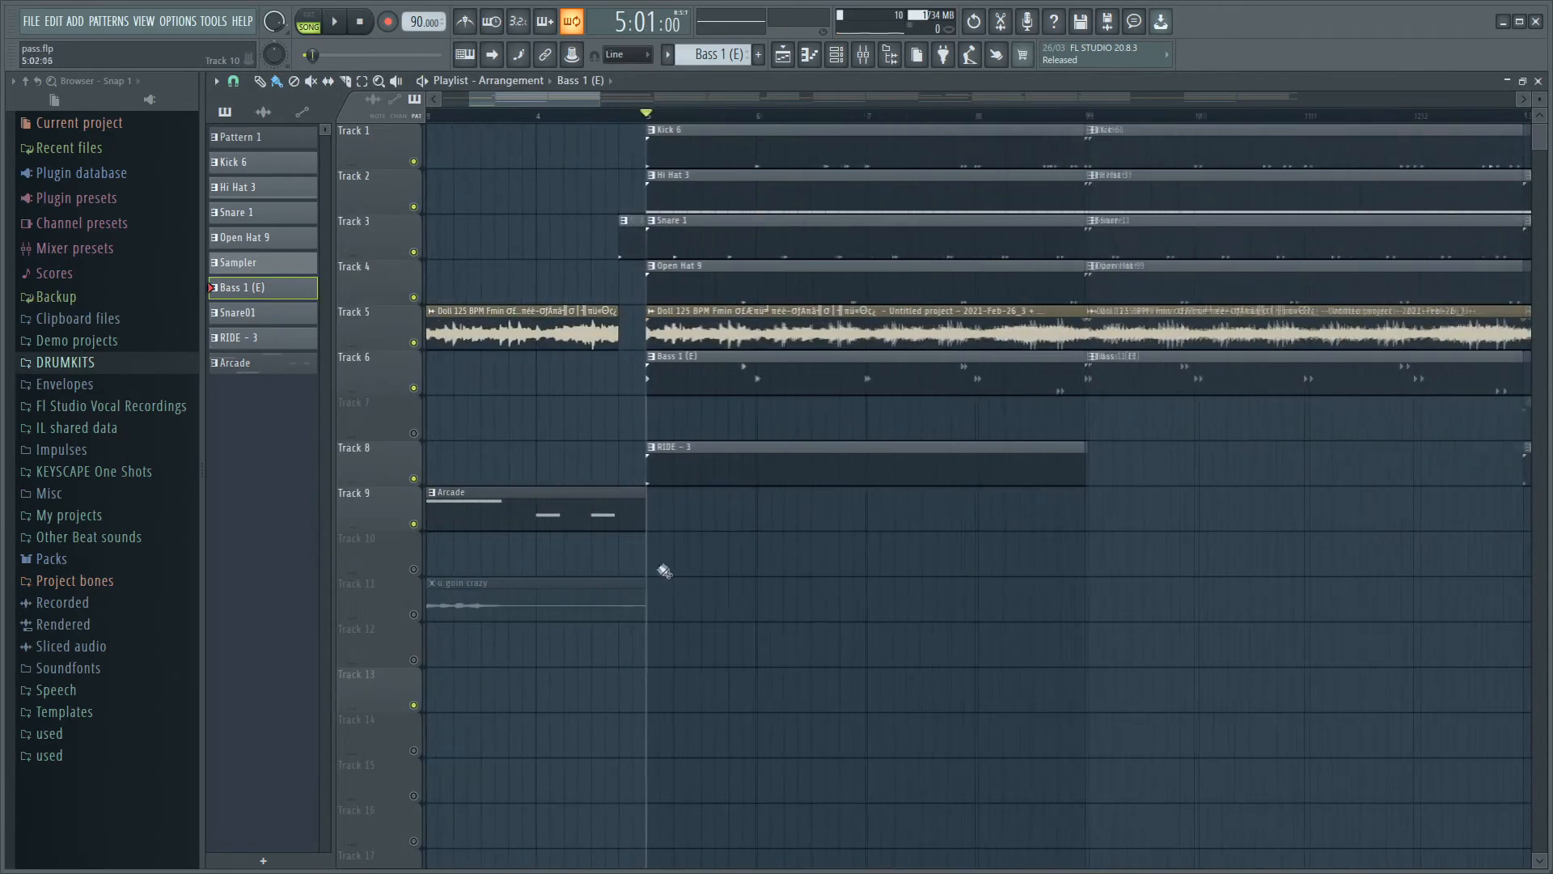
pyautogui.scroll(-2, 809, 542)
pyautogui.doubleClick(615, 465)
pyautogui.scroll(-3, 496, 445)
pyautogui.press('space')
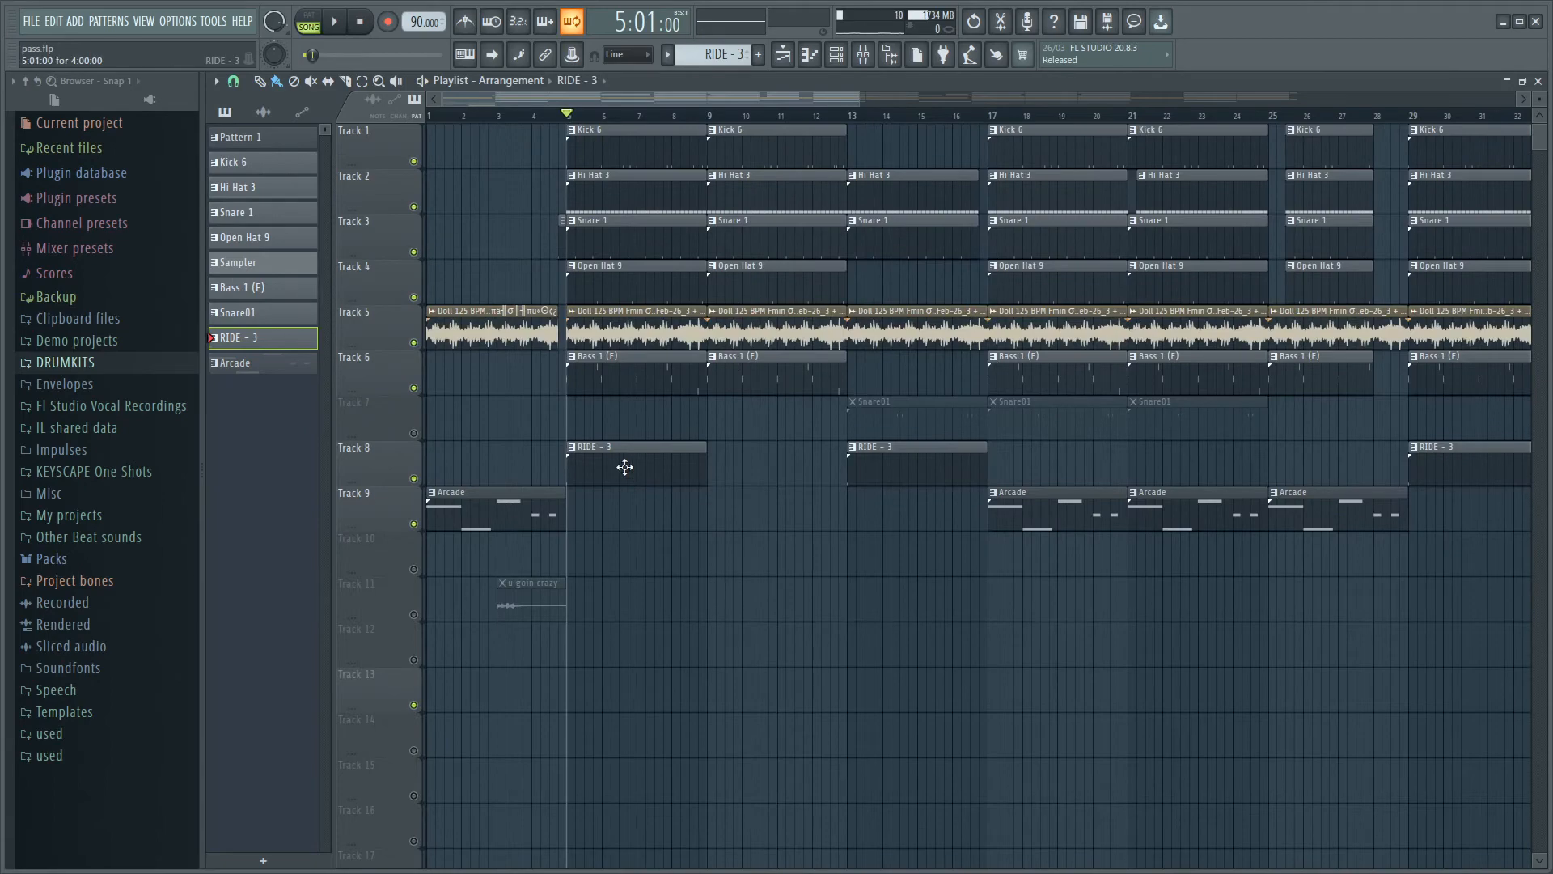
# Move the playback position to bar 17, unmute Track 7 and open the Snare01 pattern's notes.
pyautogui.scroll(-1, 868, 520)
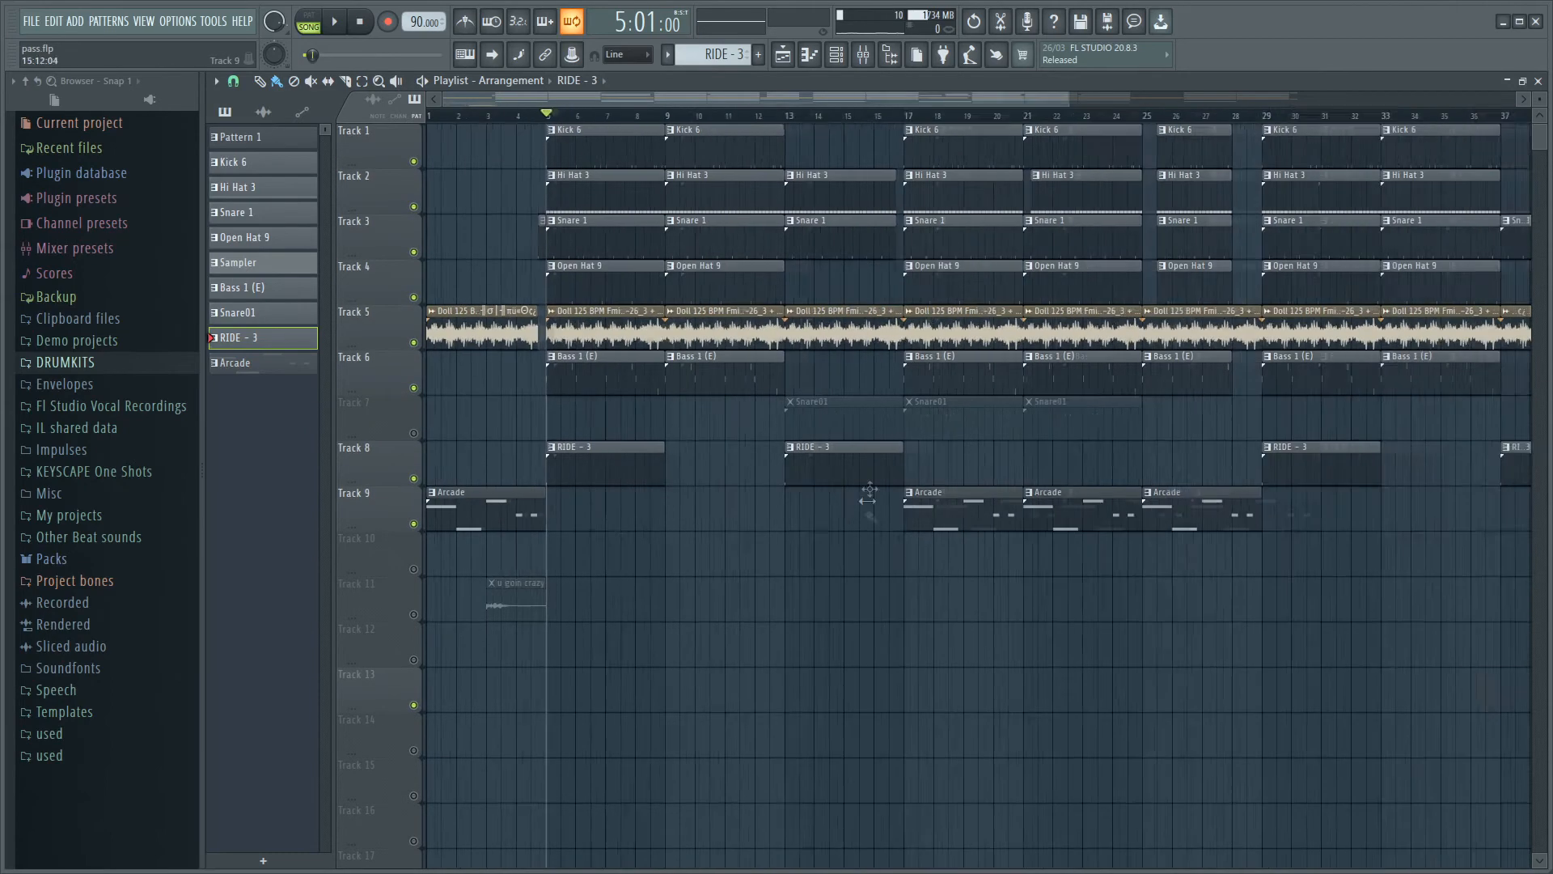
pyautogui.scroll(4, 868, 520)
pyautogui.click(601, 118)
pyautogui.click(414, 434)
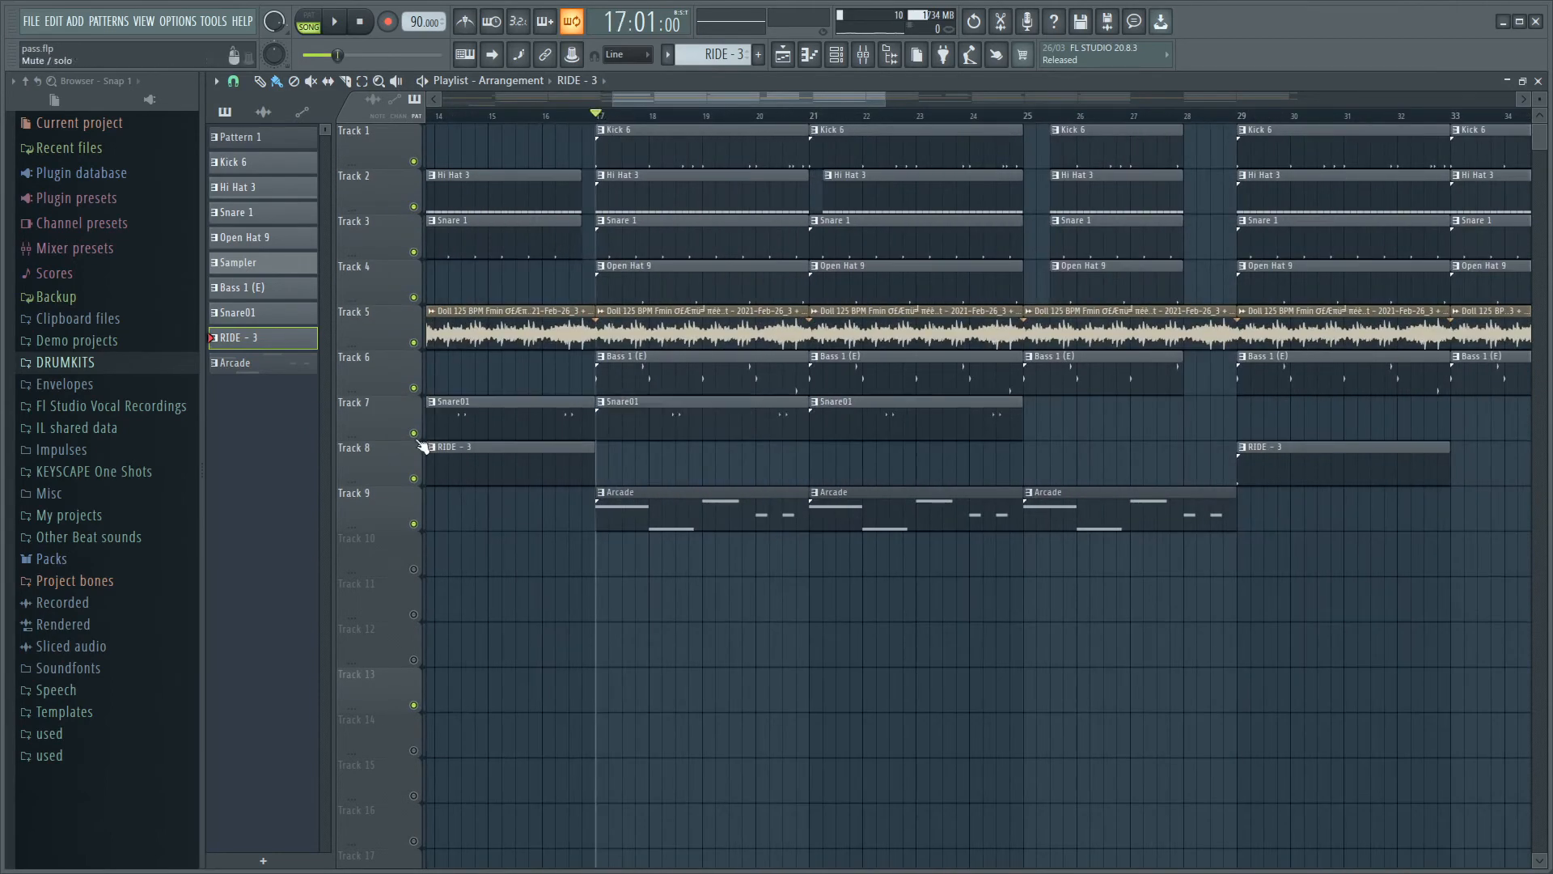
pyautogui.scroll(2, 566, 496)
pyautogui.doubleClick(702, 425)
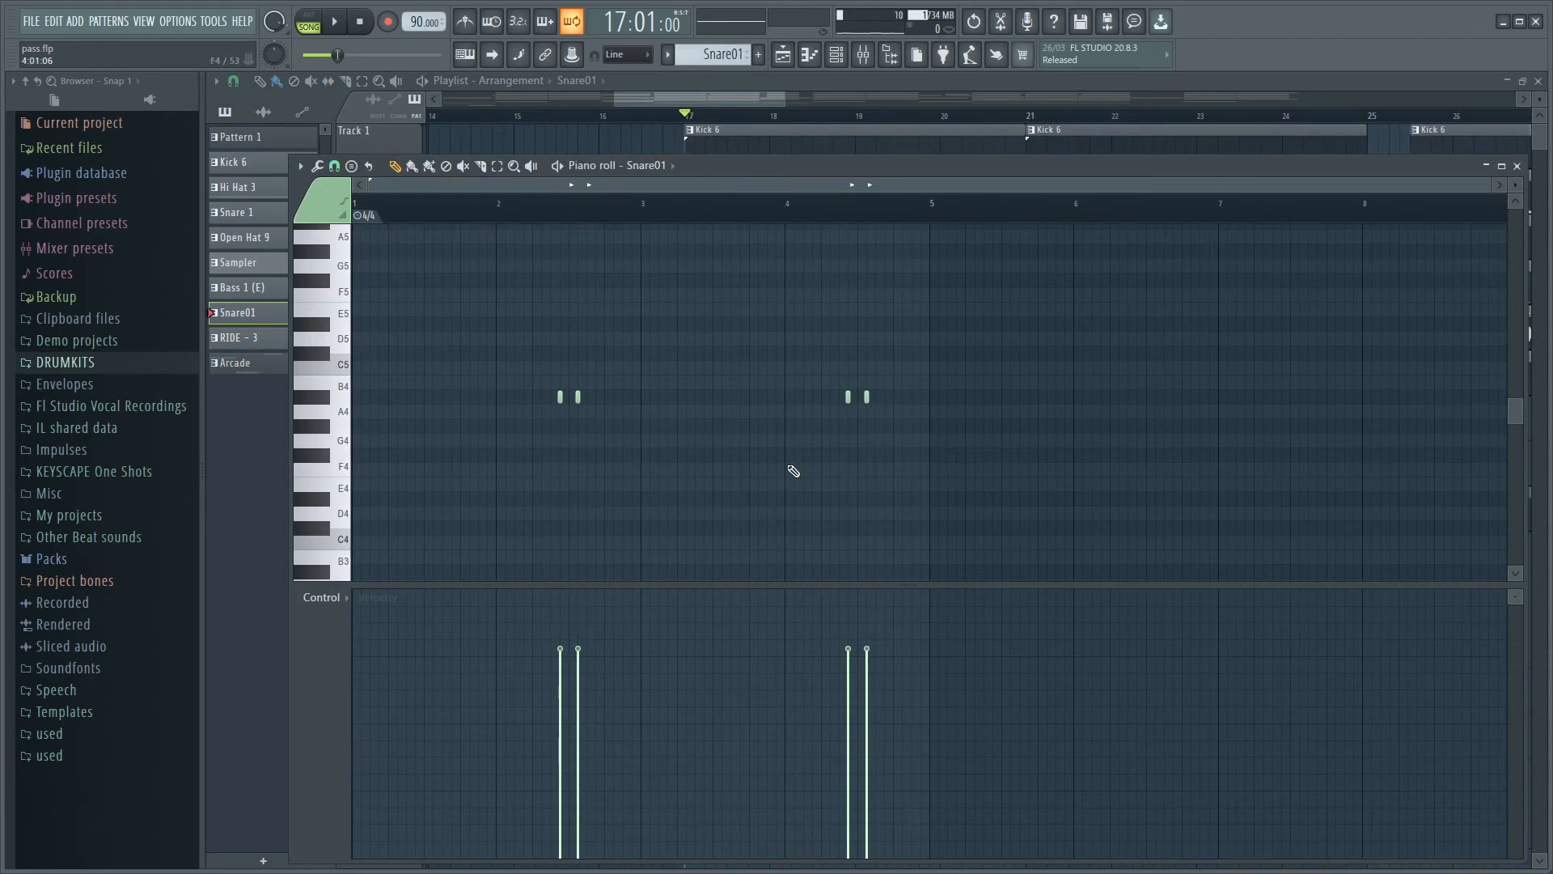
# Play the Snare01 part from bar 17, and play the full arrangement from bar 4 into the section starting at bar 5.
pyautogui.press('space')
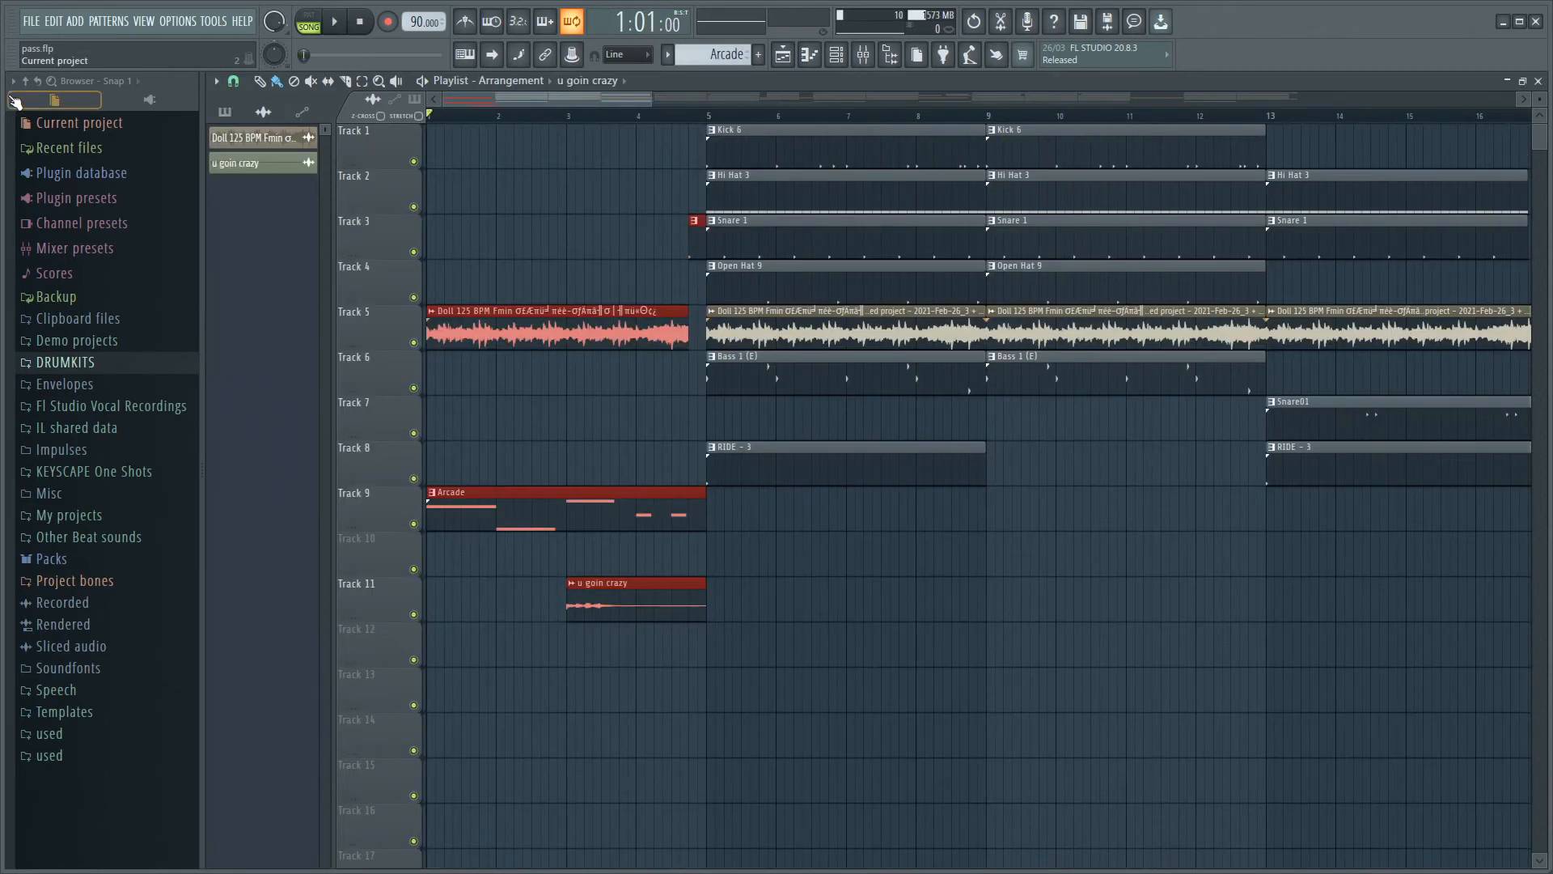
pyautogui.scroll(-2, 621, 558)
pyautogui.scroll(3, 323, 476)
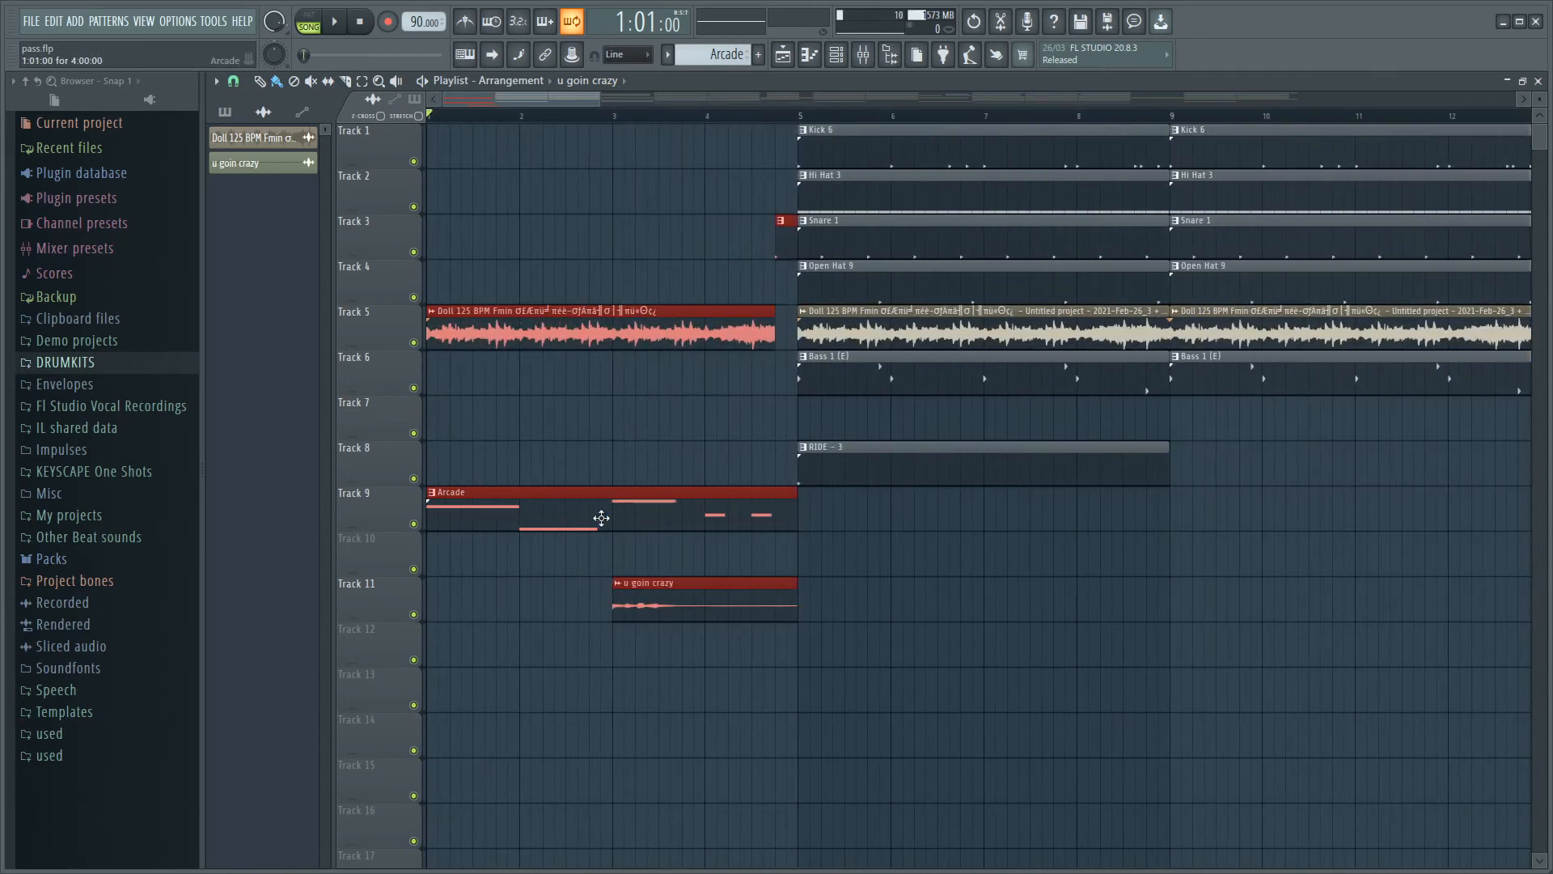
pyautogui.click(707, 115)
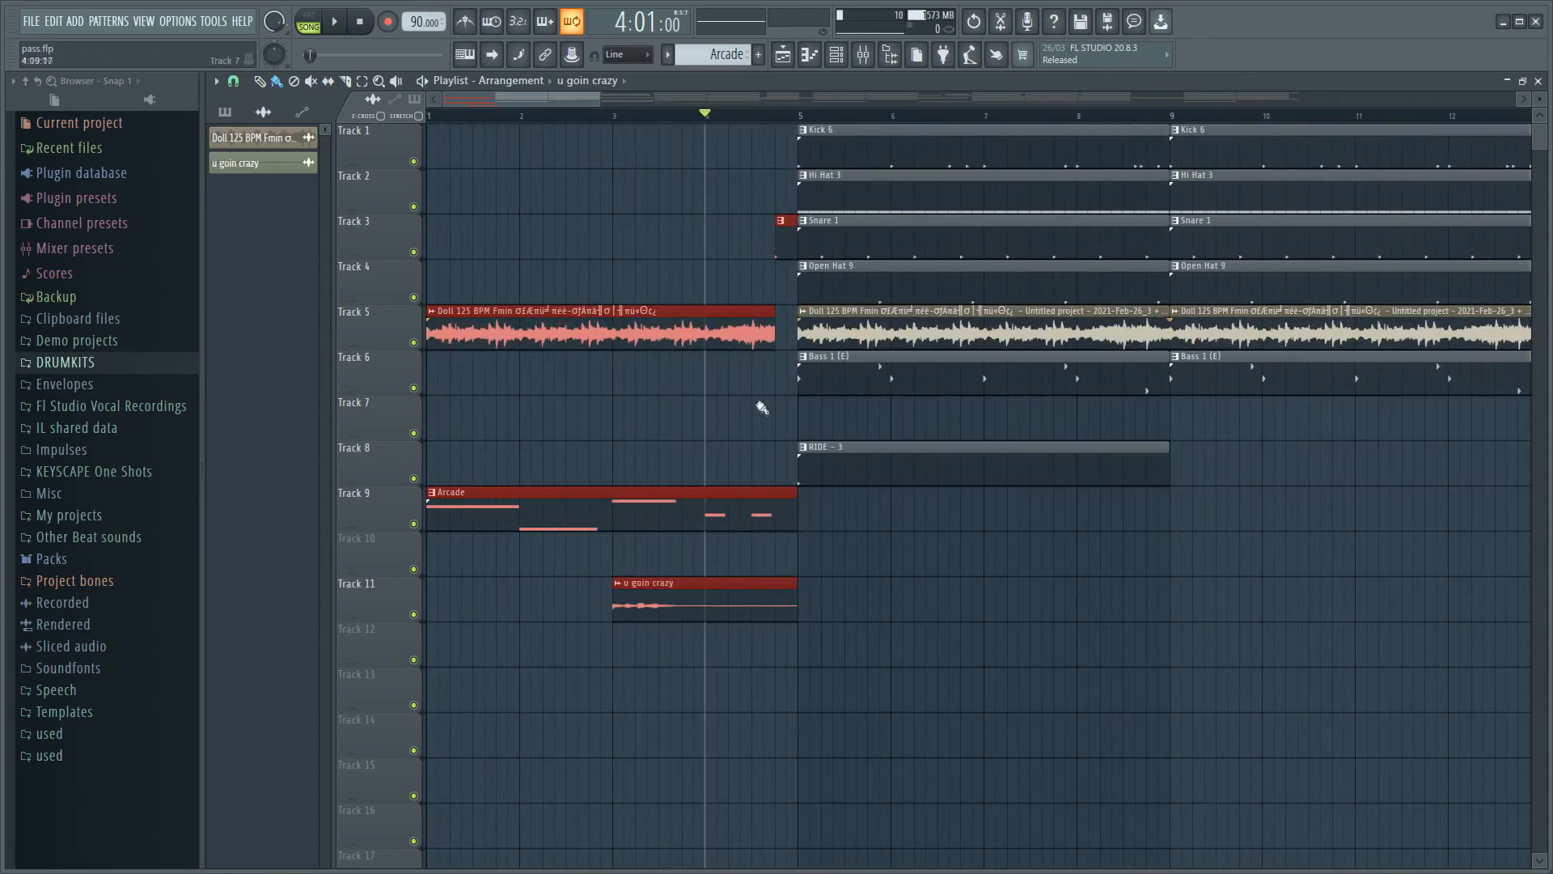
pyautogui.press('space')
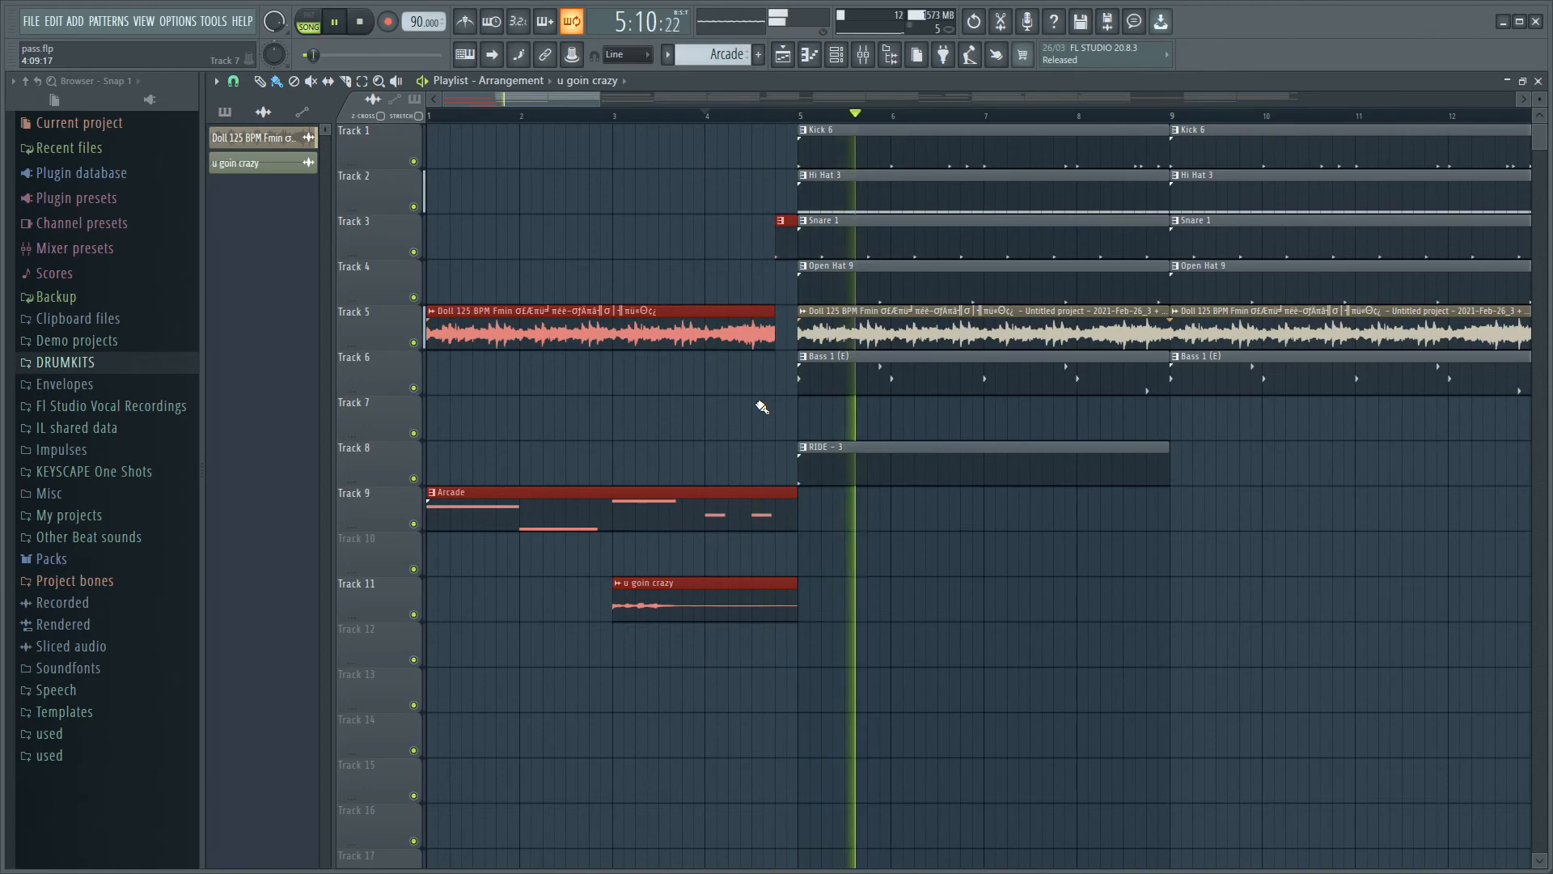
pyautogui.press('space')
# Select bars 5 to 13 on the playlist timeline to examine the arrangement's first main section.
pyautogui.scroll(-2, 766, 386)
pyautogui.moveTo(672, 116); pyautogui.dragTo(1144, 115)
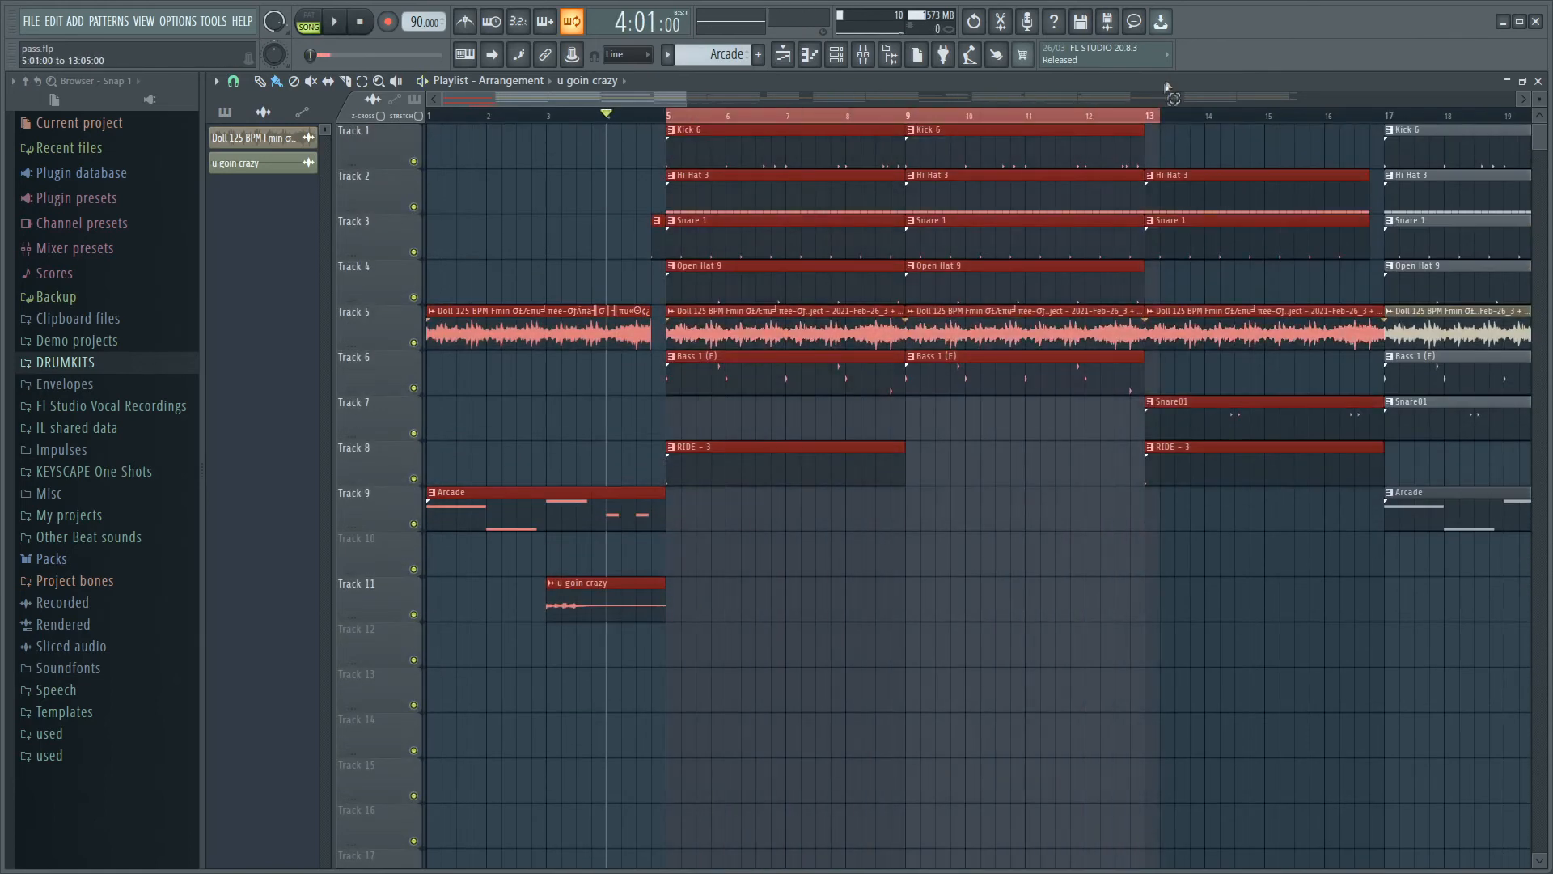
pyautogui.scroll(-2, 688, 275)
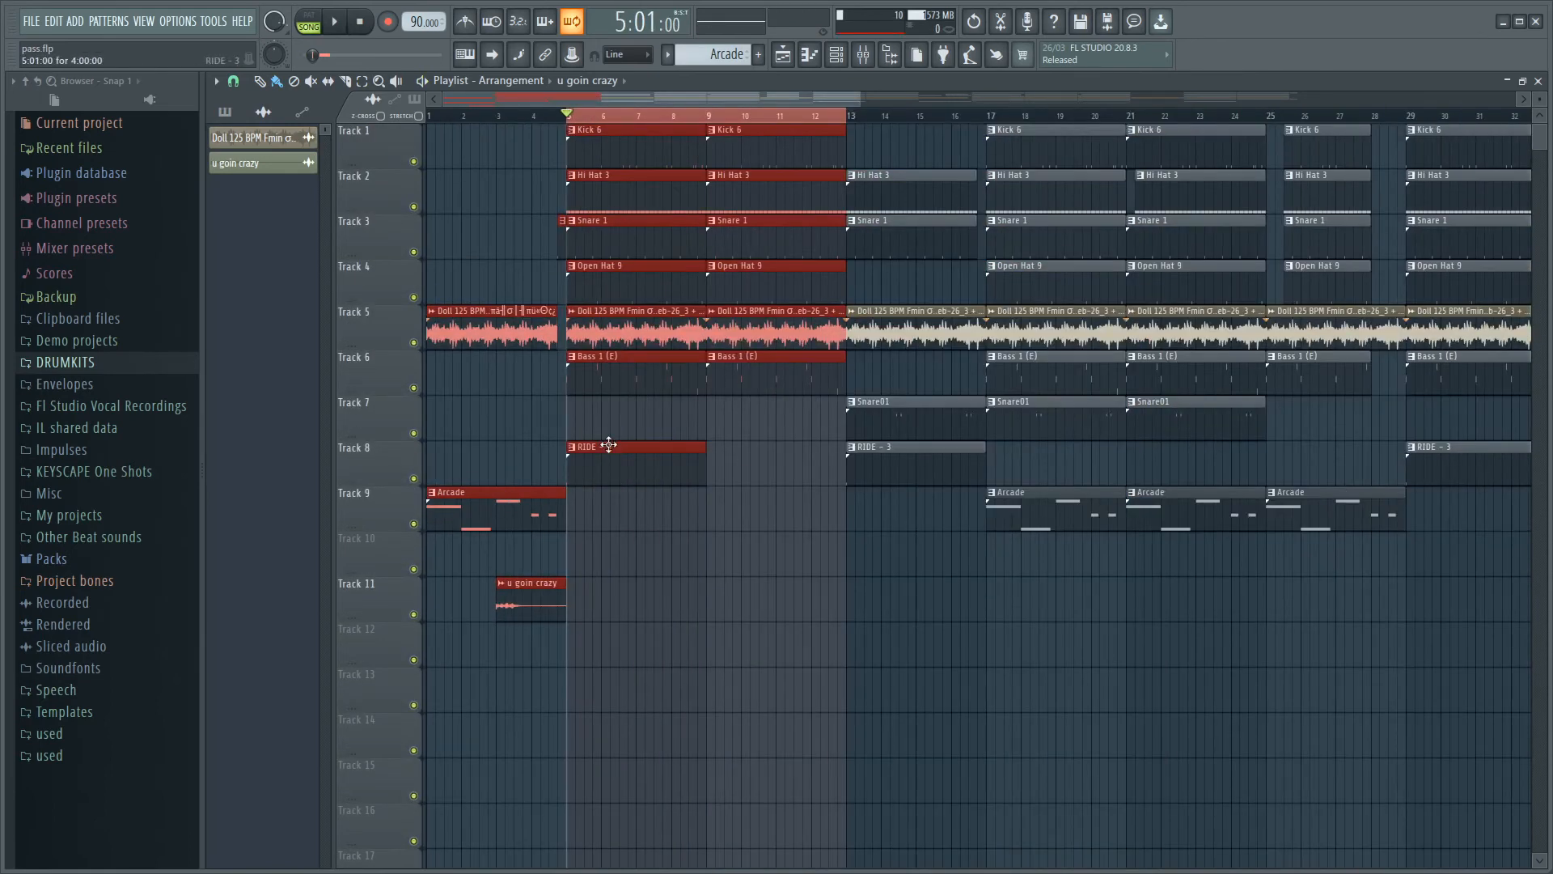
# Select bars 13 to 29 on the playlist timeline to examine which clips each track uses in that section.
pyautogui.moveTo(847, 116); pyautogui.dragTo(1220, 130)
pyautogui.scroll(2, 892, 461)
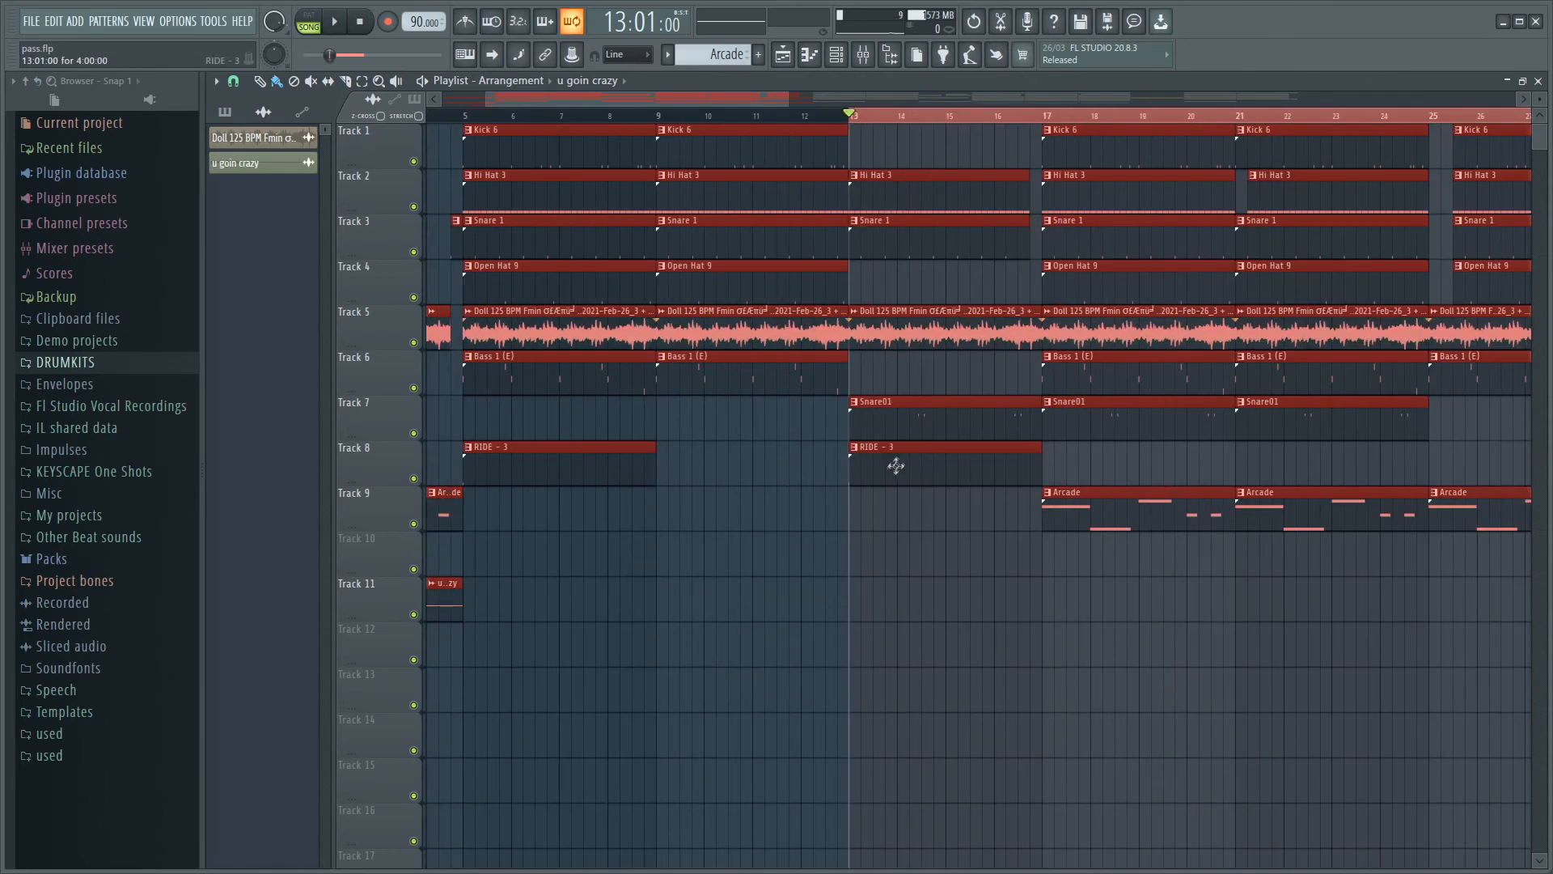
pyautogui.scroll(-2, 846, 515)
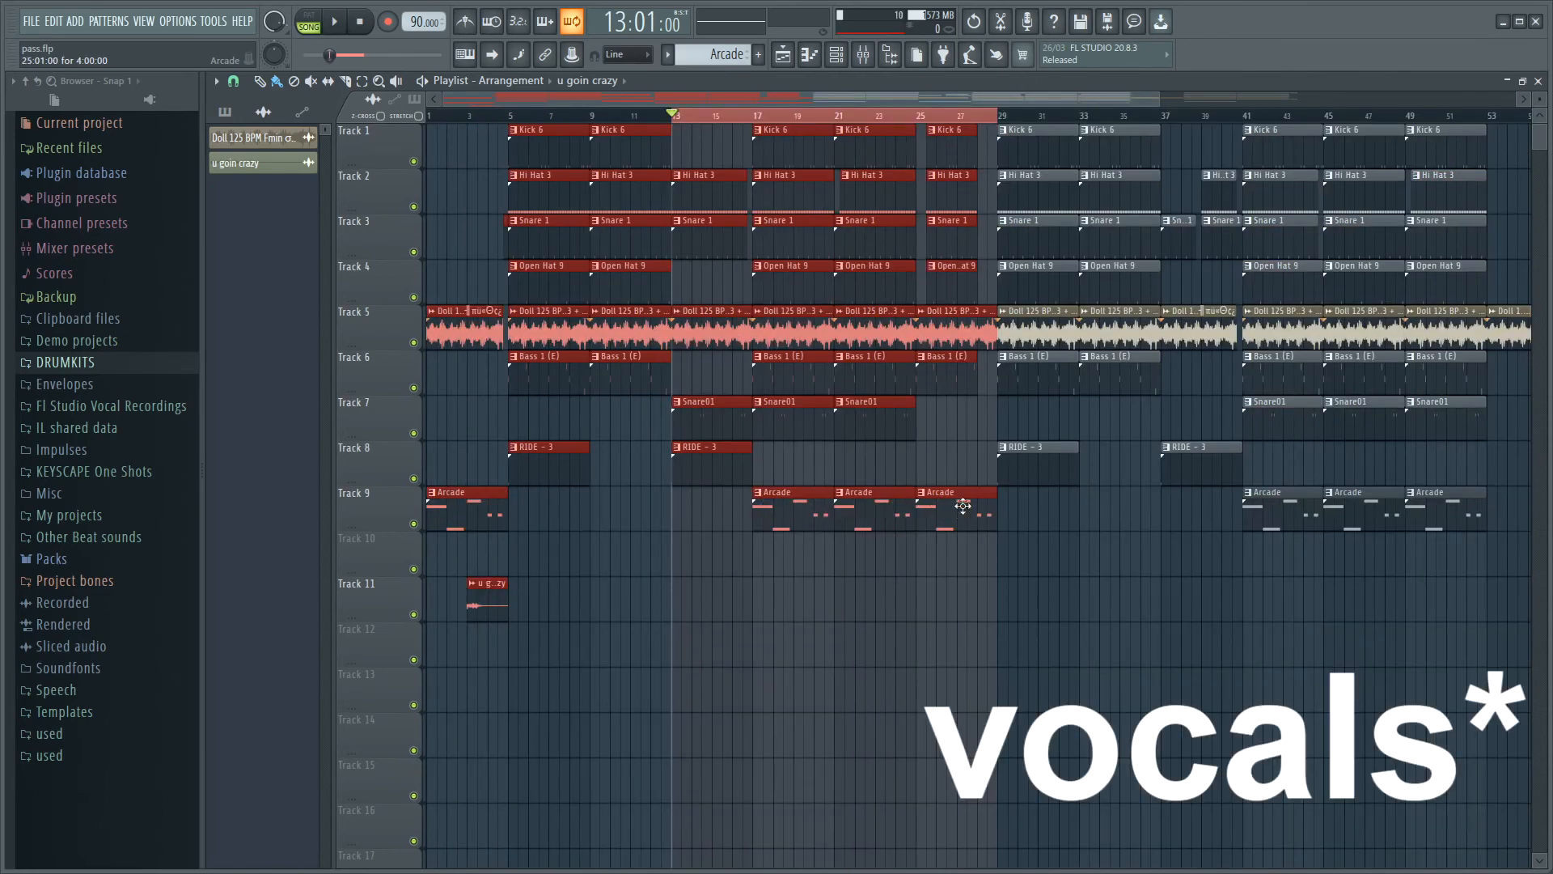
pyautogui.scroll(2, 783, 143)
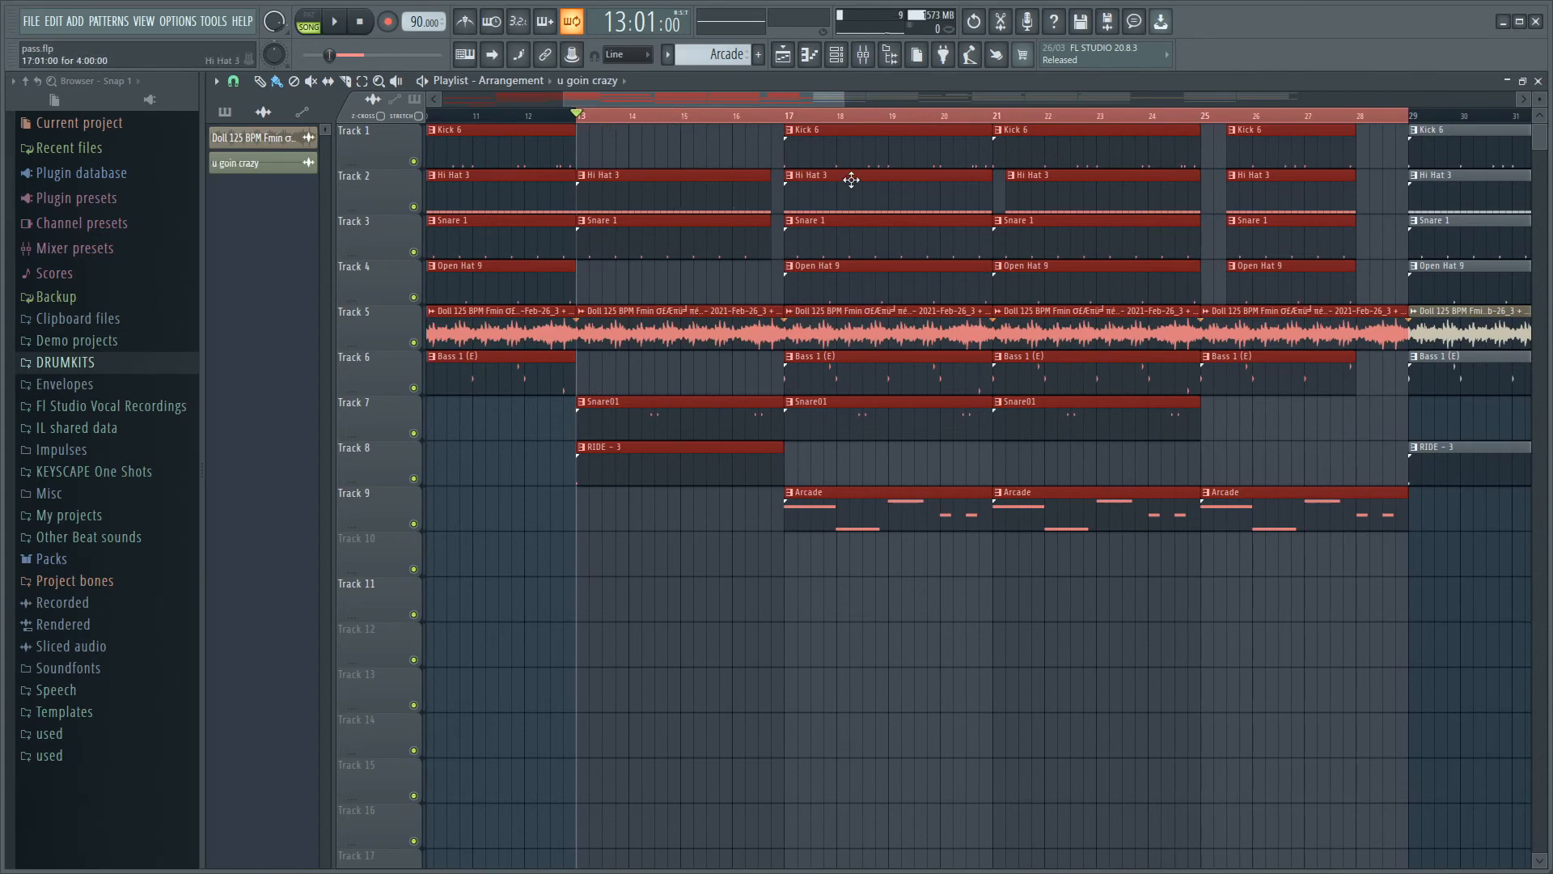
# Select bars 37 to 53 on the playlist timeline and examine the drum cuts and added patterns in that section.
pyautogui.scroll(-3, 851, 180)
pyautogui.hotkey('ctrl', 'b')
pyautogui.moveTo(976, 110); pyautogui.dragTo(1134, 137)
pyautogui.scroll(3, 1127, 136)
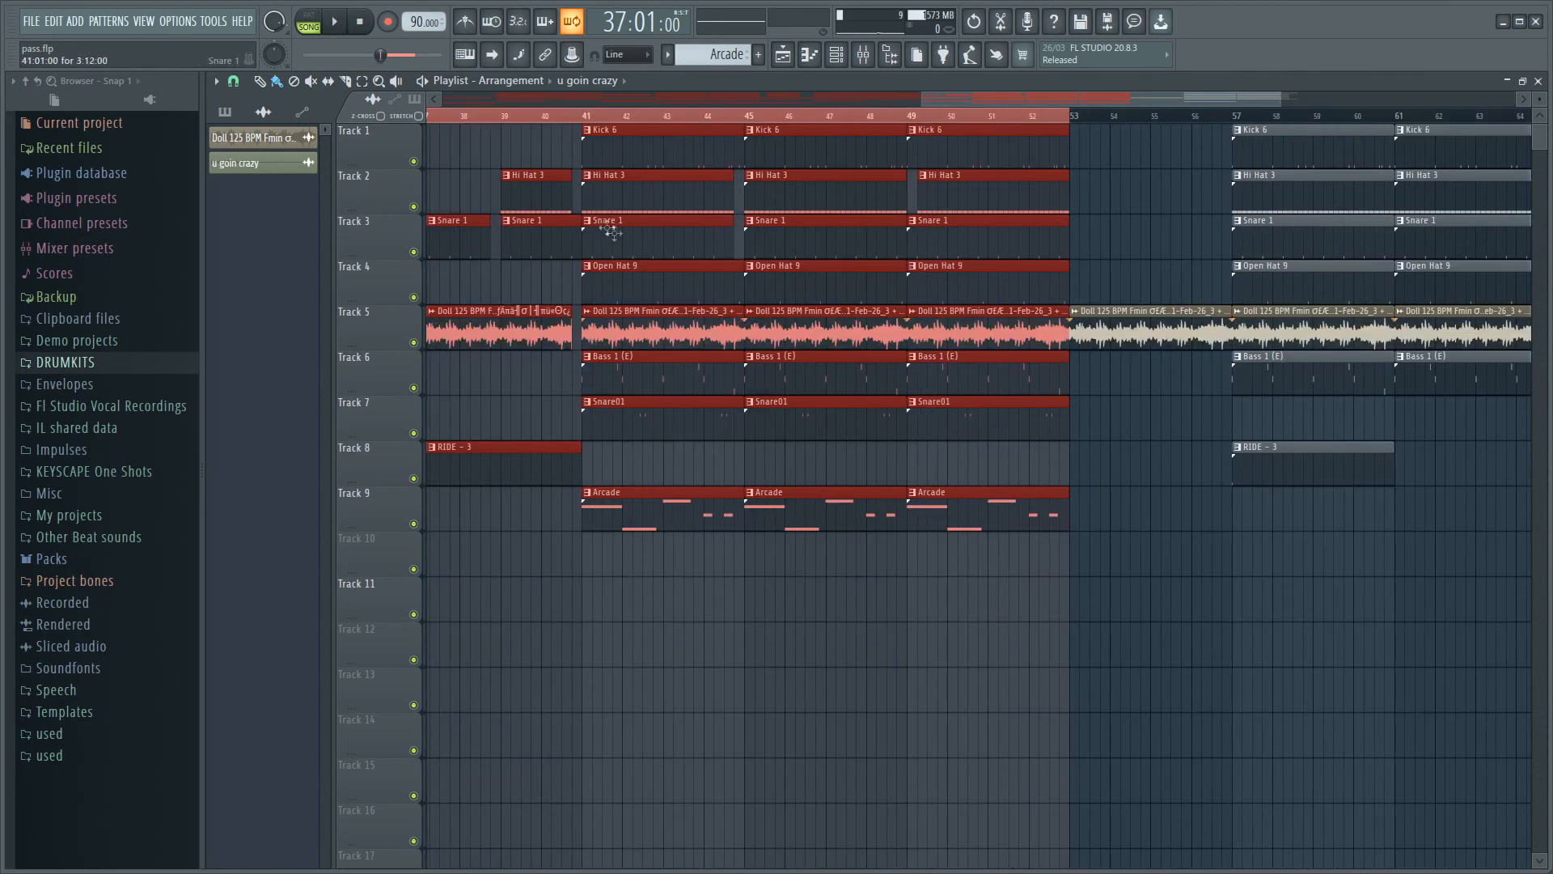
pyautogui.scroll(-1, 1056, 592)
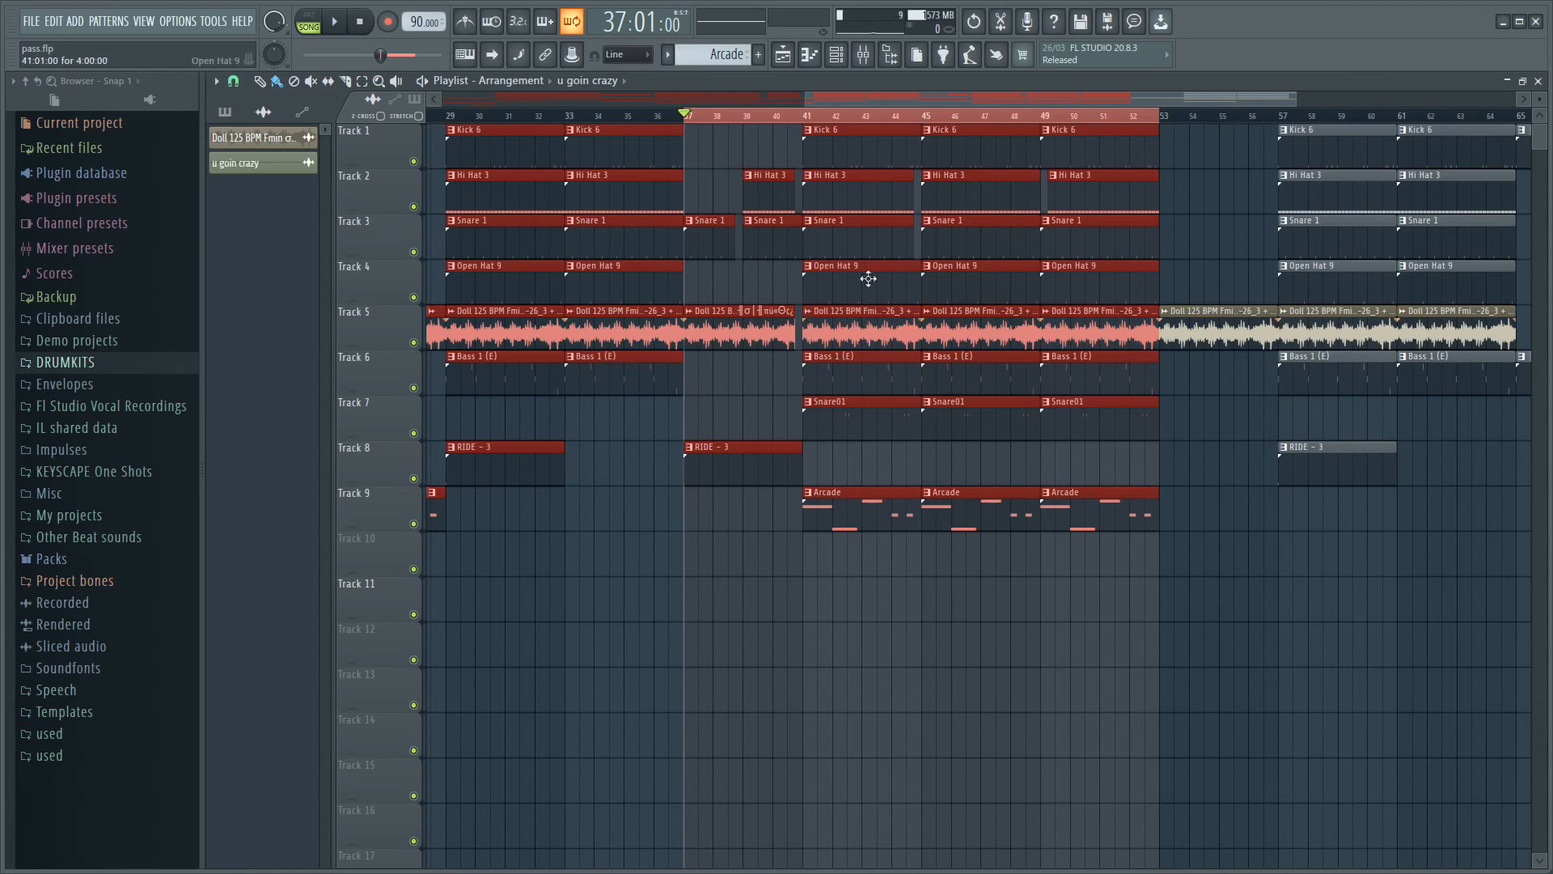
pyautogui.scroll(-2, 891, 267)
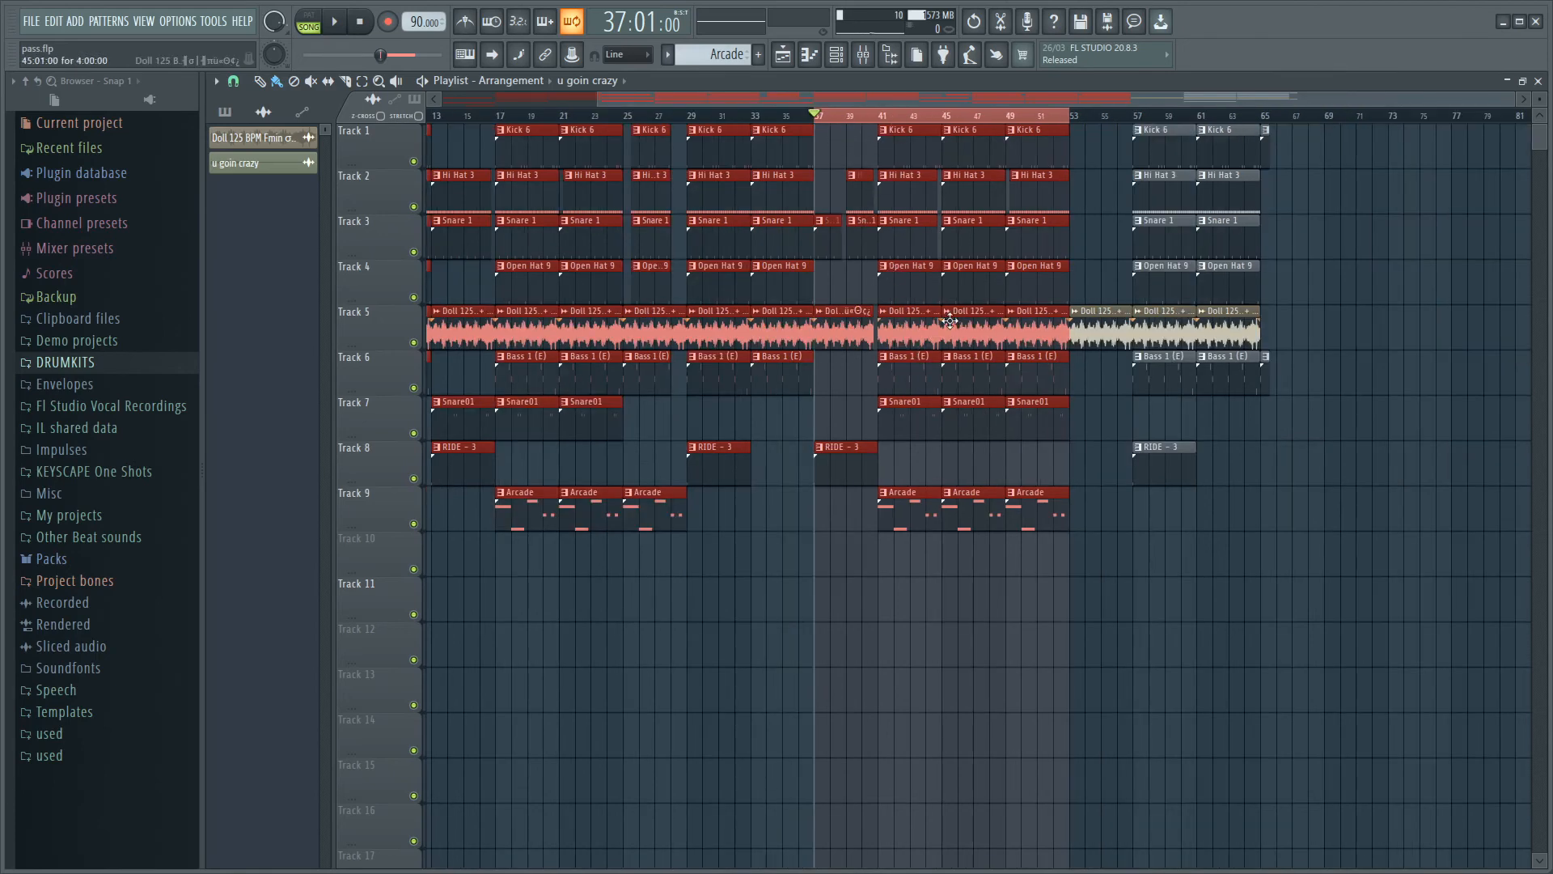
pyautogui.scroll(5, 945, 320)
pyautogui.scroll(-3, 954, 265)
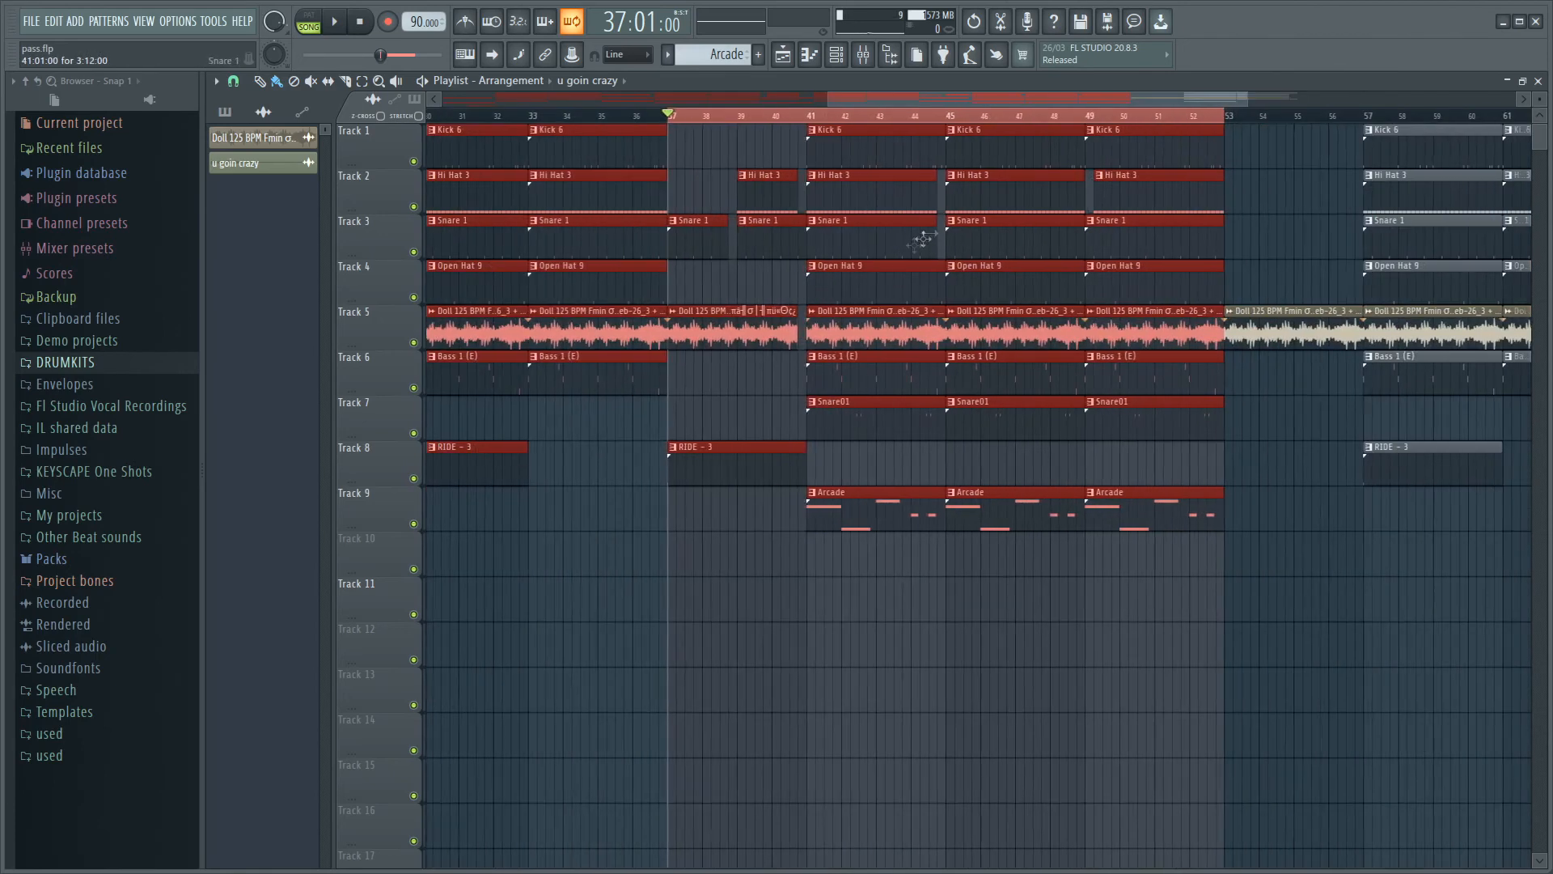
# Select the closing part of the arrangement on the playlist timeline to examine how the beat ends.
pyautogui.moveTo(683, 123); pyautogui.dragTo(1367, 119)
pyautogui.scroll(-3, 1165, 250)
pyautogui.scroll(3, 1165, 242)
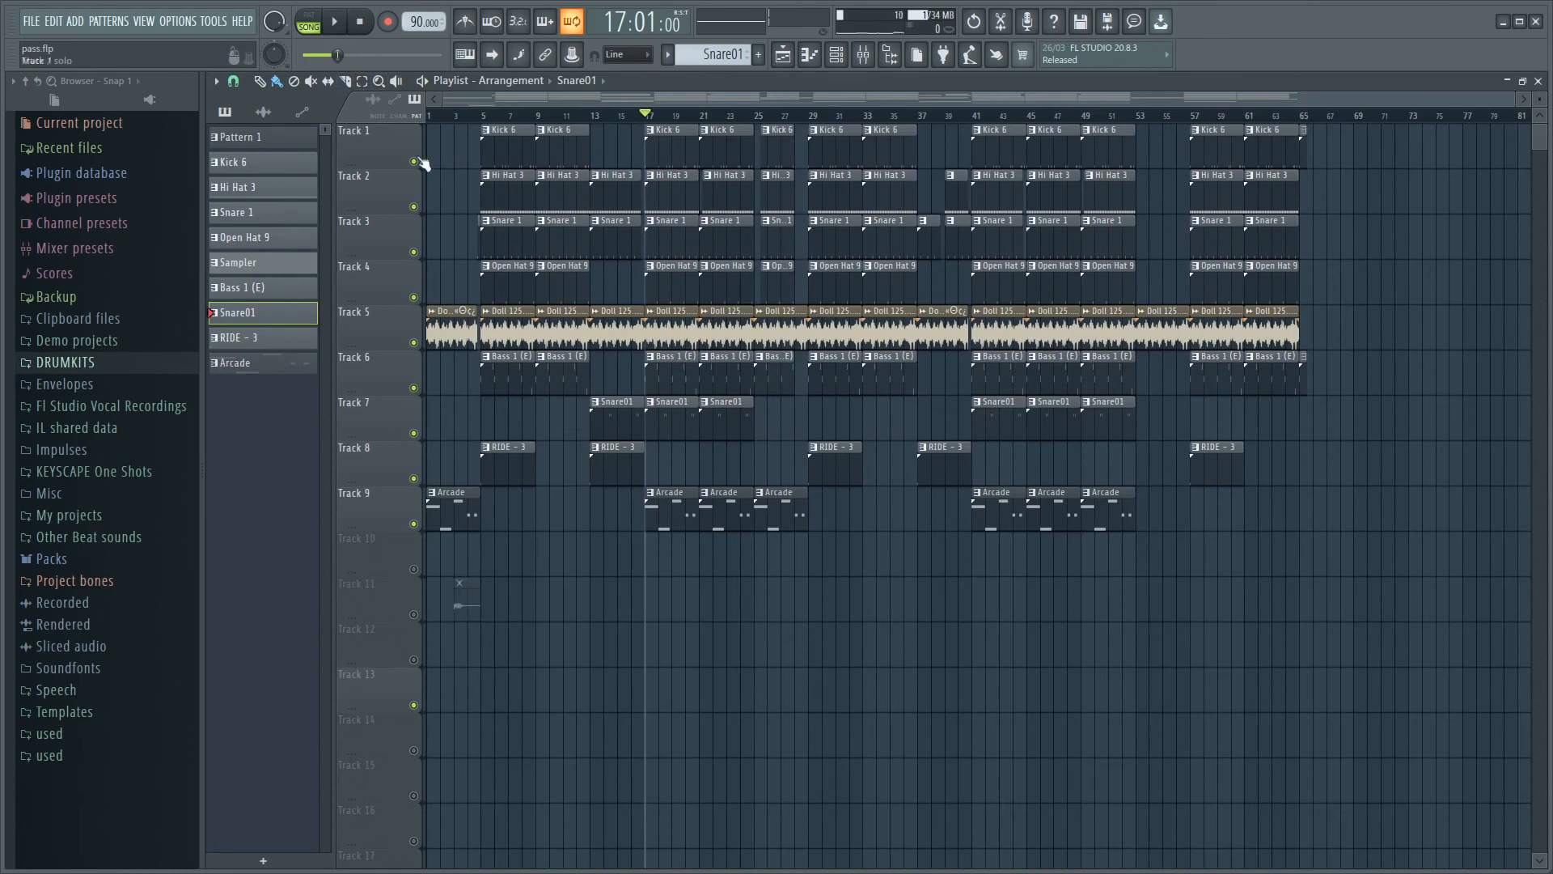
# Unmute Tracks 10 and 11 in the playlist, enabling the "u goin crazy" audio clip at bar 3.
pyautogui.click(414, 614)
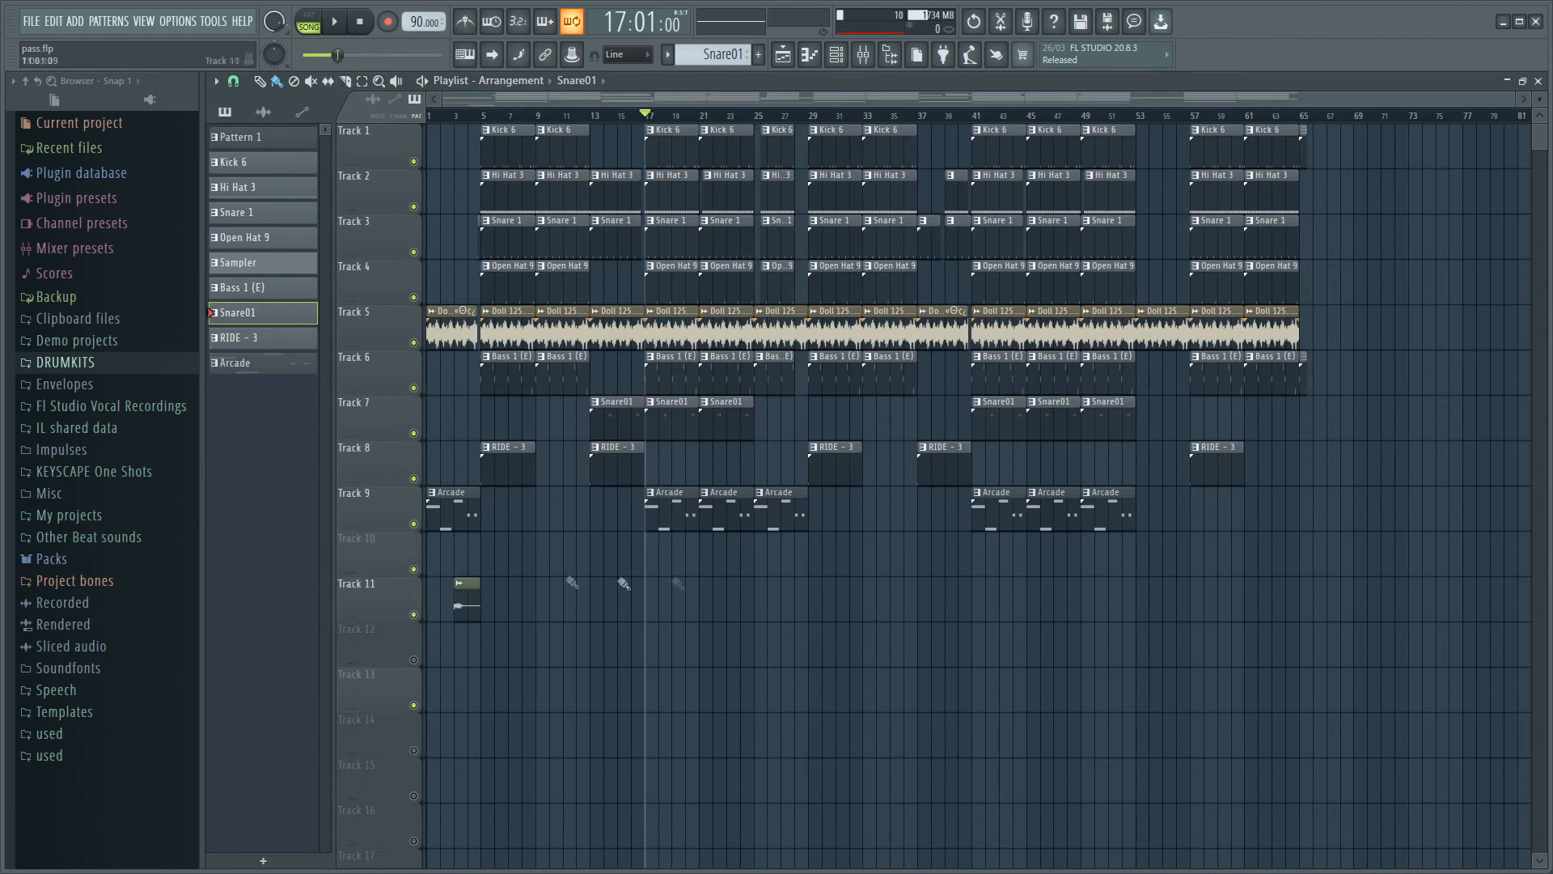